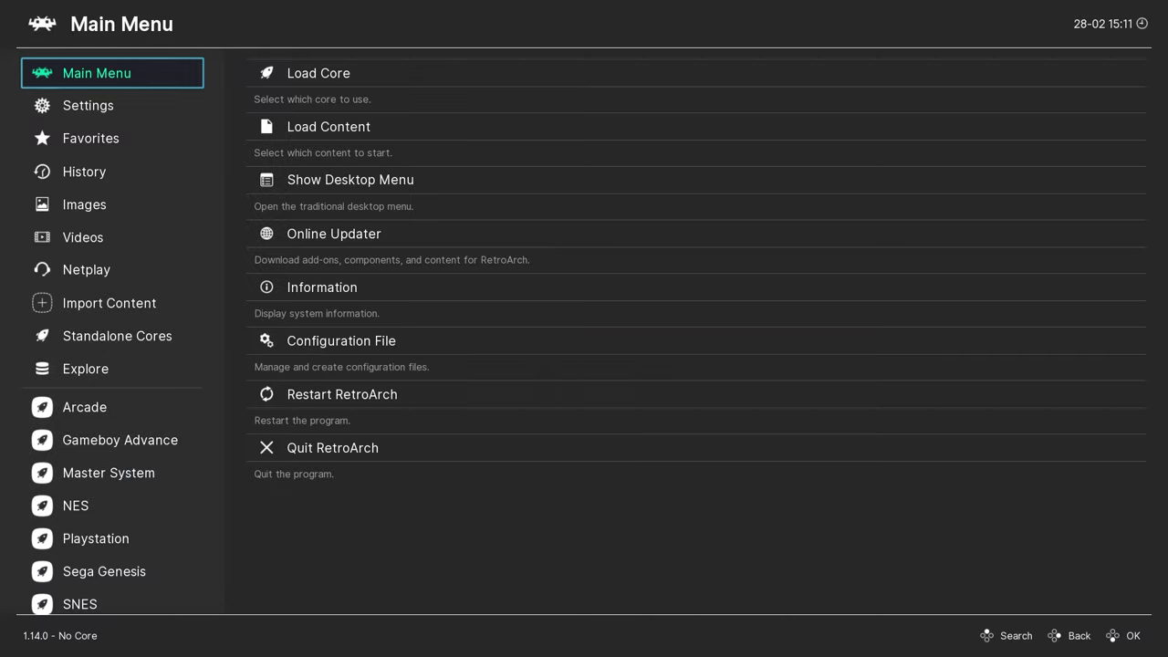
Open the Core Downloader within the Online Updater
key("Right")
key("Down")
key("Down")
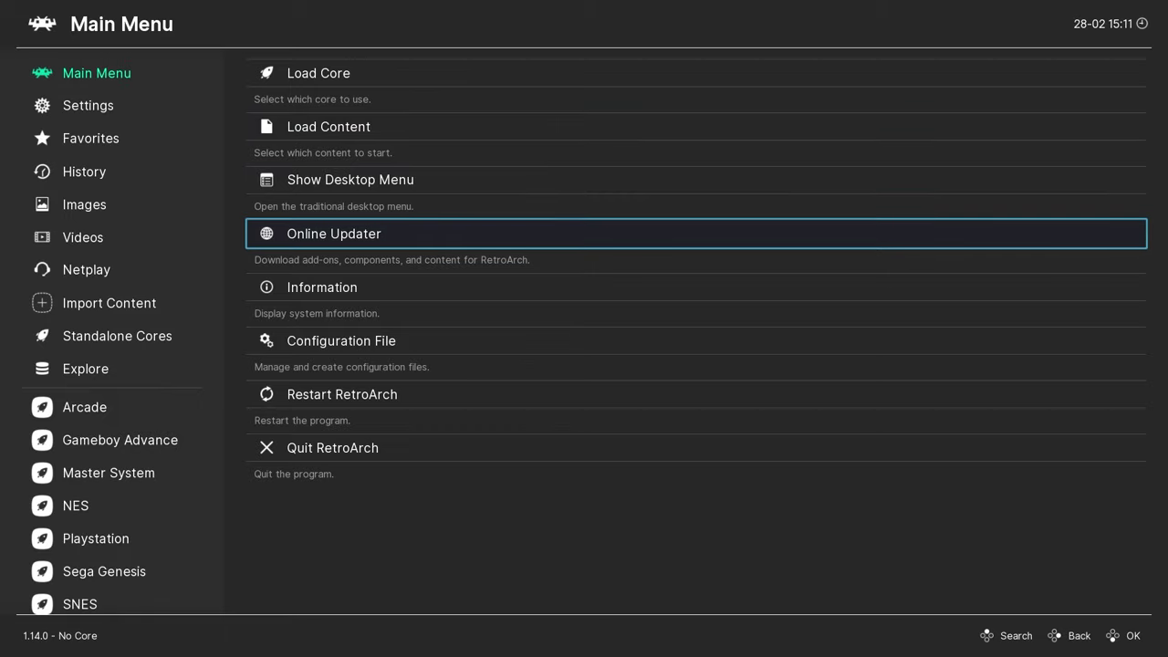
key("Return")
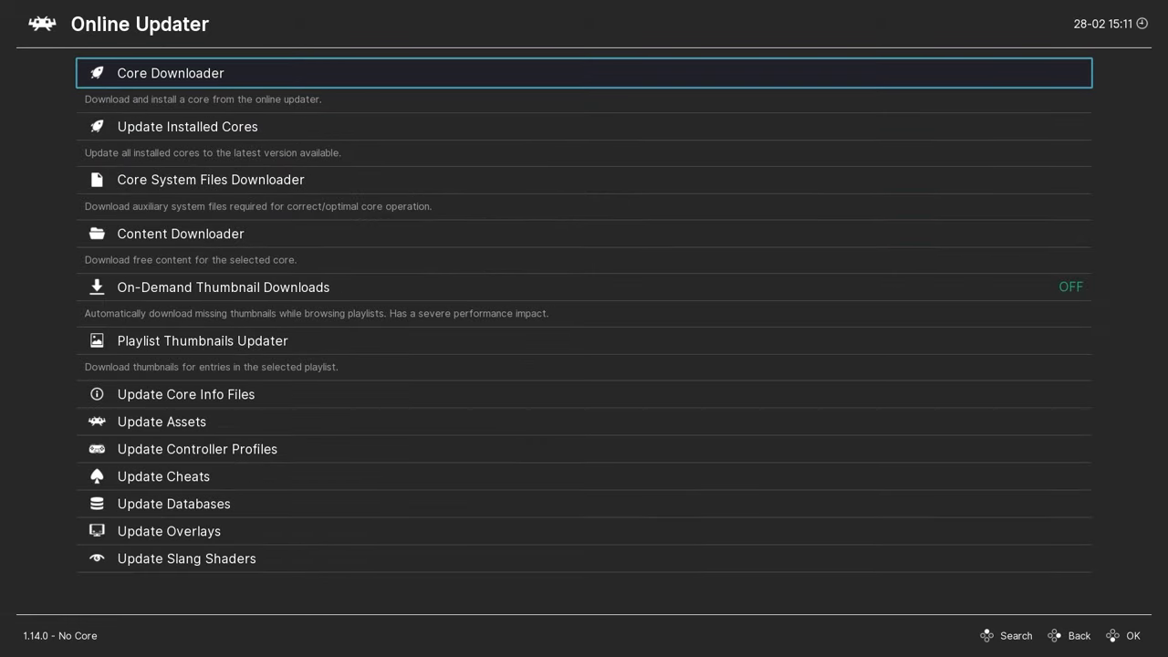
key("Return")
Find the Sony PlayStation cores in the download list and download Sony - PlayStation (SwanStation)
key("Down")
key("Down")
key("Down")
key("Down")
key("Down")
key("Down")
key("Down")
key("Down")
key("Down")
key("Down")
key("Down")
key("Down")
key("Down")
key("Down")
key("Down")
key("Down")
key("Down")
key("Down")
key("Down")
key("Down")
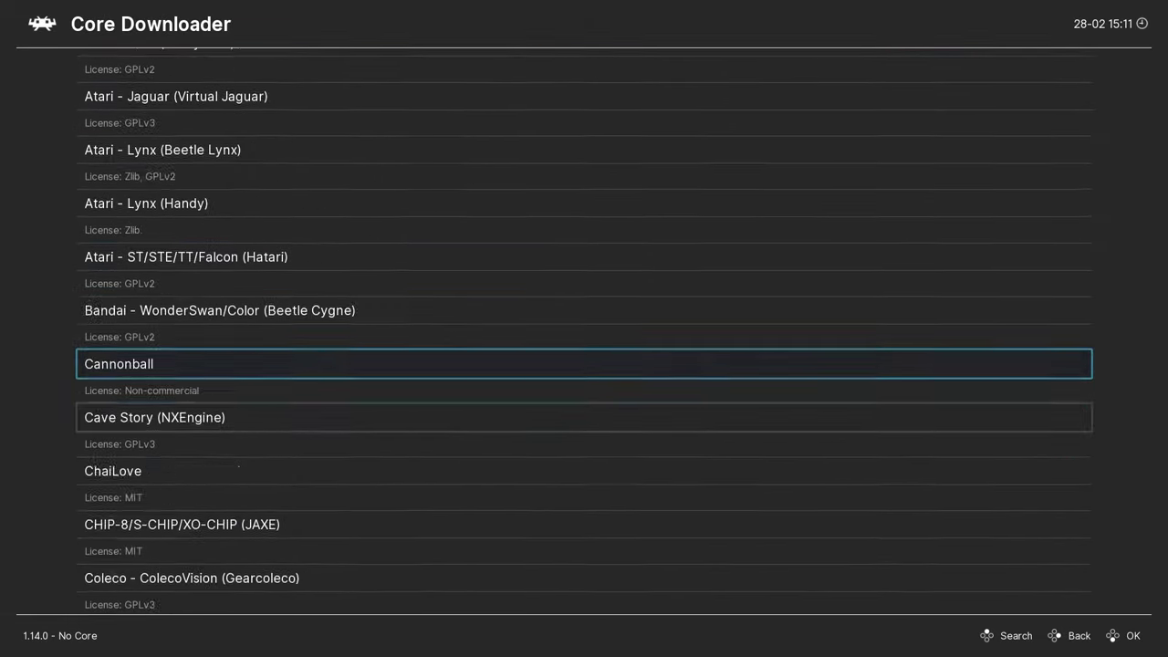
key("Down")
key("Down")
key("Down")
key("Down")
key("Down")
key("Down")
key("Down")
key("Down")
key("Down")
key("Down")
key("Down")
key("Down")
key("Down")
key("Down")
key("Down")
key("Down")
key("Down")
key("Down")
key("Down")
key("Down")
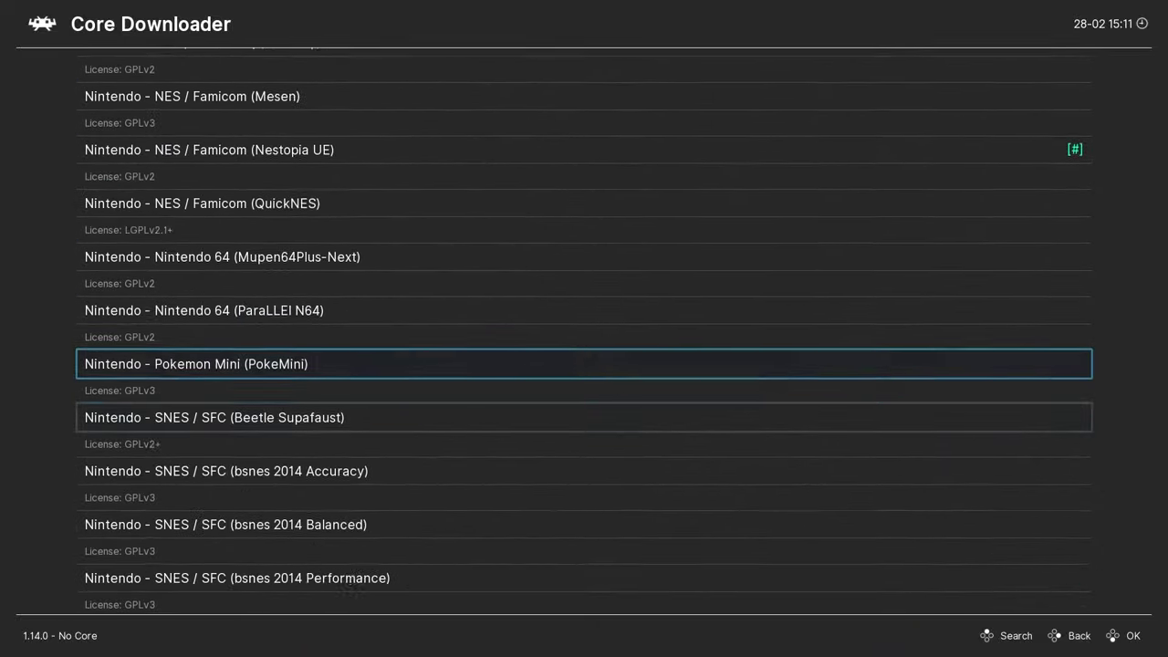
key("Down")
key("Down")
key("Down")
key("Down")
key("Down")
key("Down")
key("Down")
key("Down")
key("Down")
key("Down")
key("Down")
key("Down")
key("Down")
key("Down")
key("Down")
key("Down")
key("Down")
key("Down")
key("Down")
key("Down")
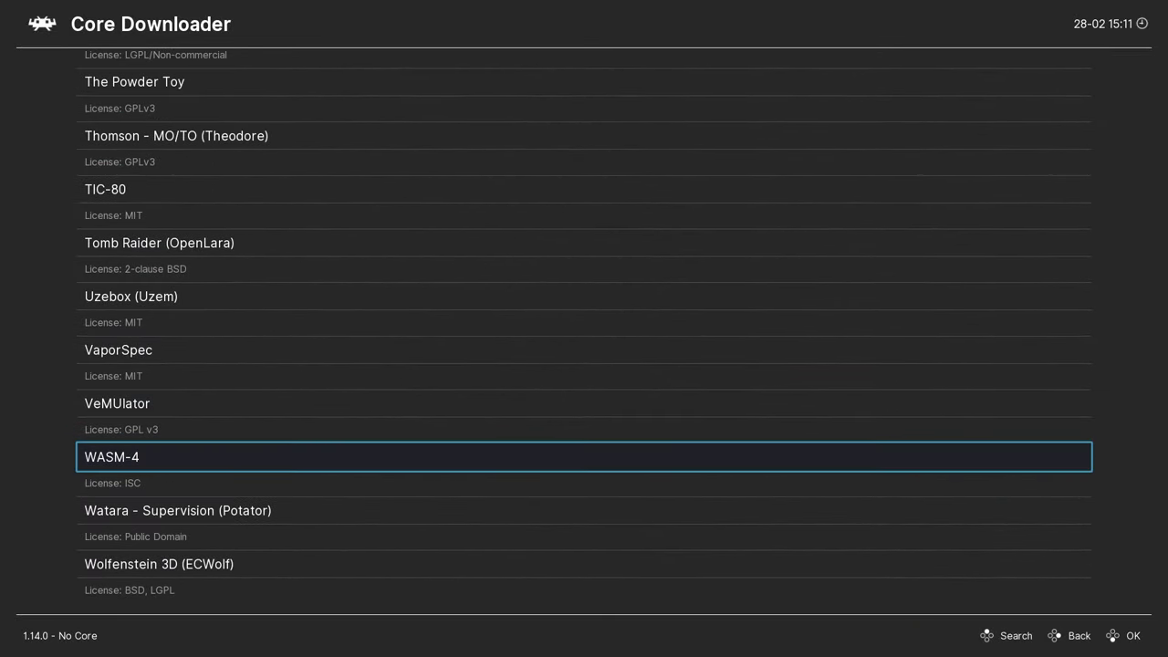
key("Up")
key("Up")
key("Up")
key("Up")
key("Up")
key("Up")
key("Up")
key("Up")
key("Up")
key("Up")
key("Up")
key("Up")
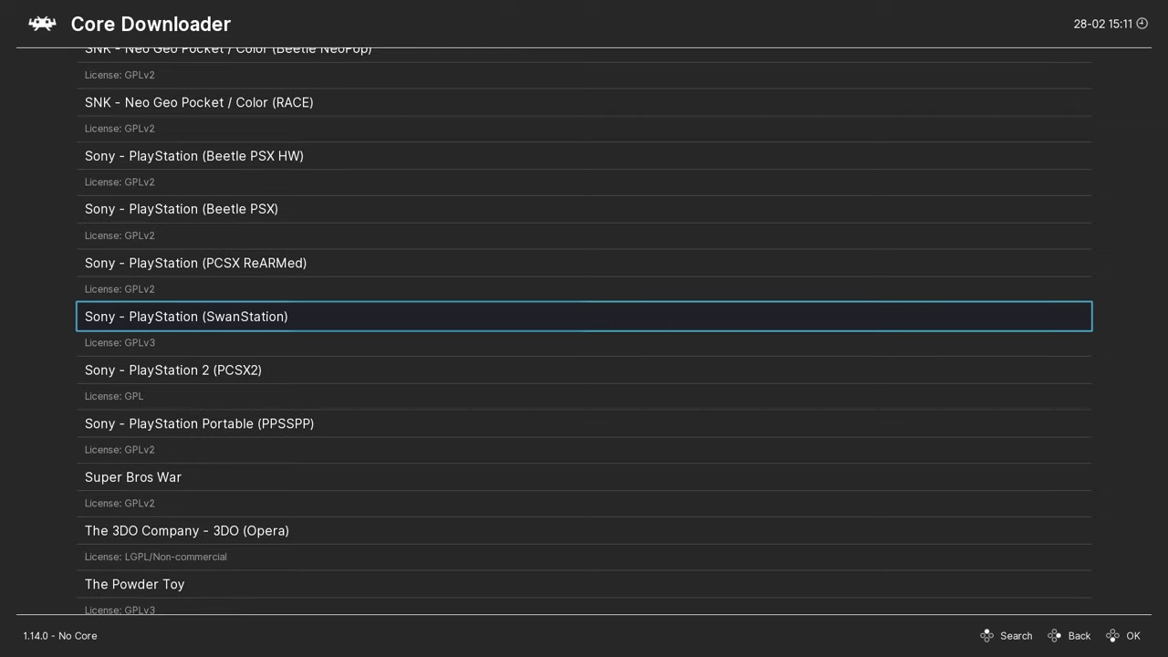
key("Up")
key("Up")
key("Up")
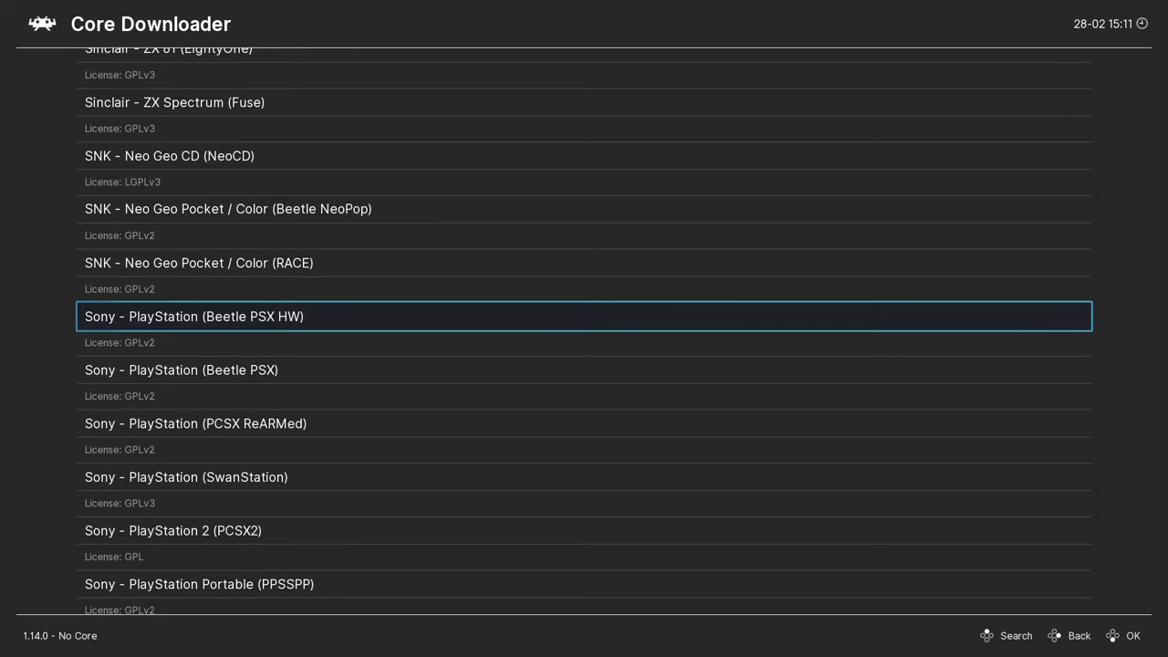
key("Down")
key("Down")
key("Down")
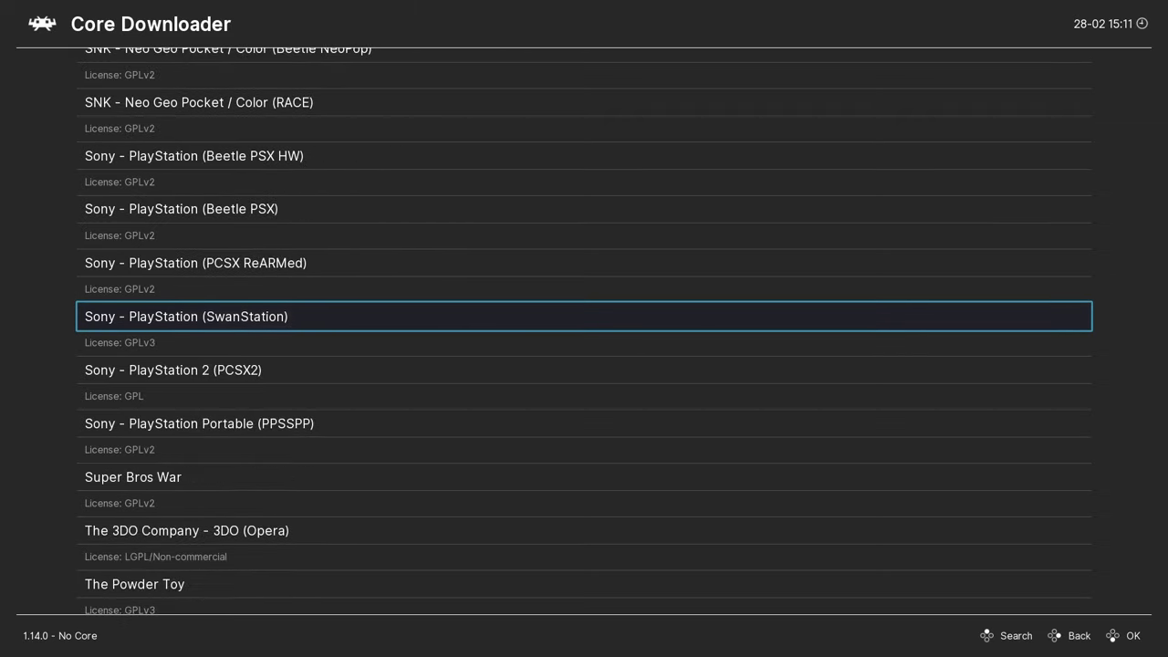
key("Up")
key("Up")
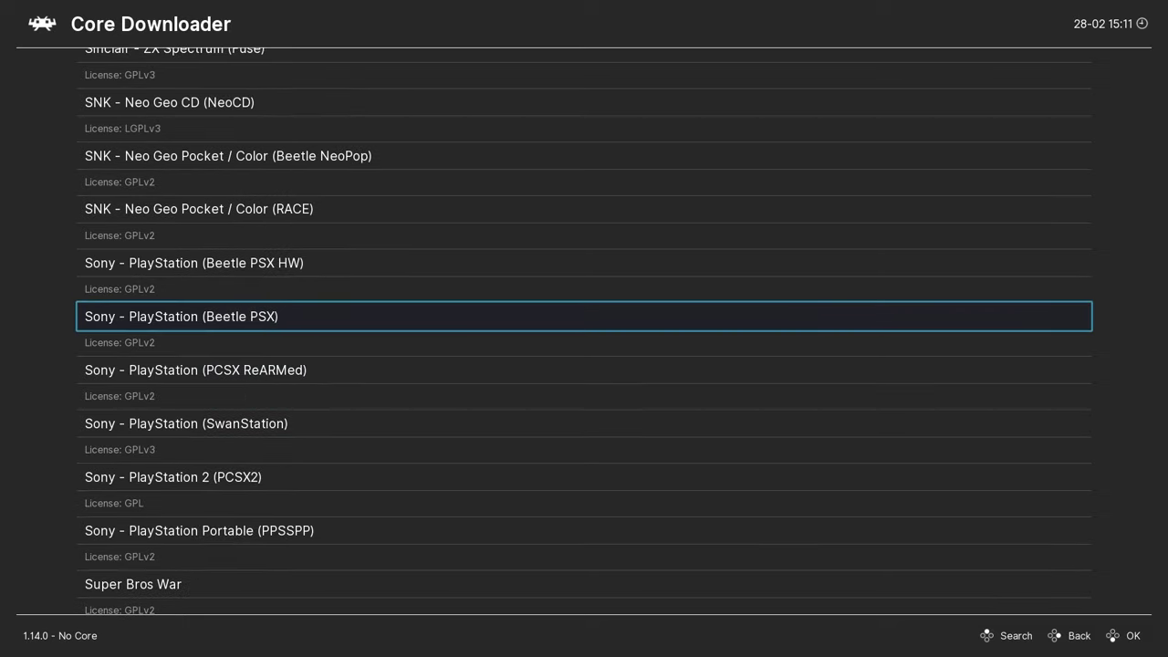
key("Up")
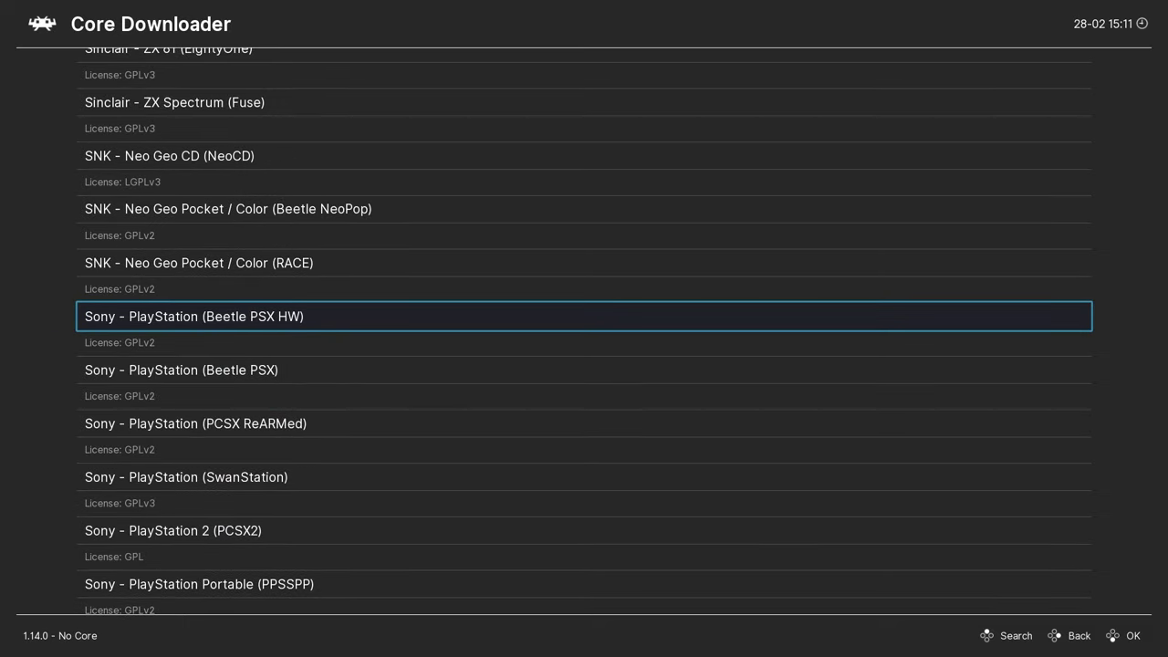
key("Down")
key("Down")
key("Down")
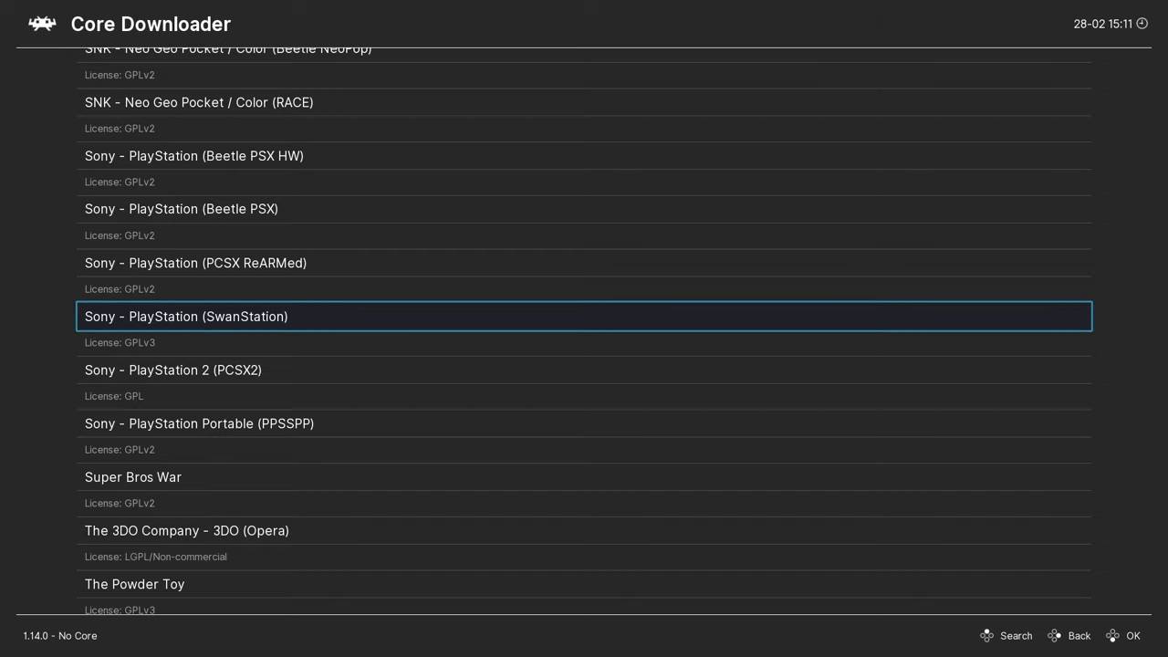
key("Return")
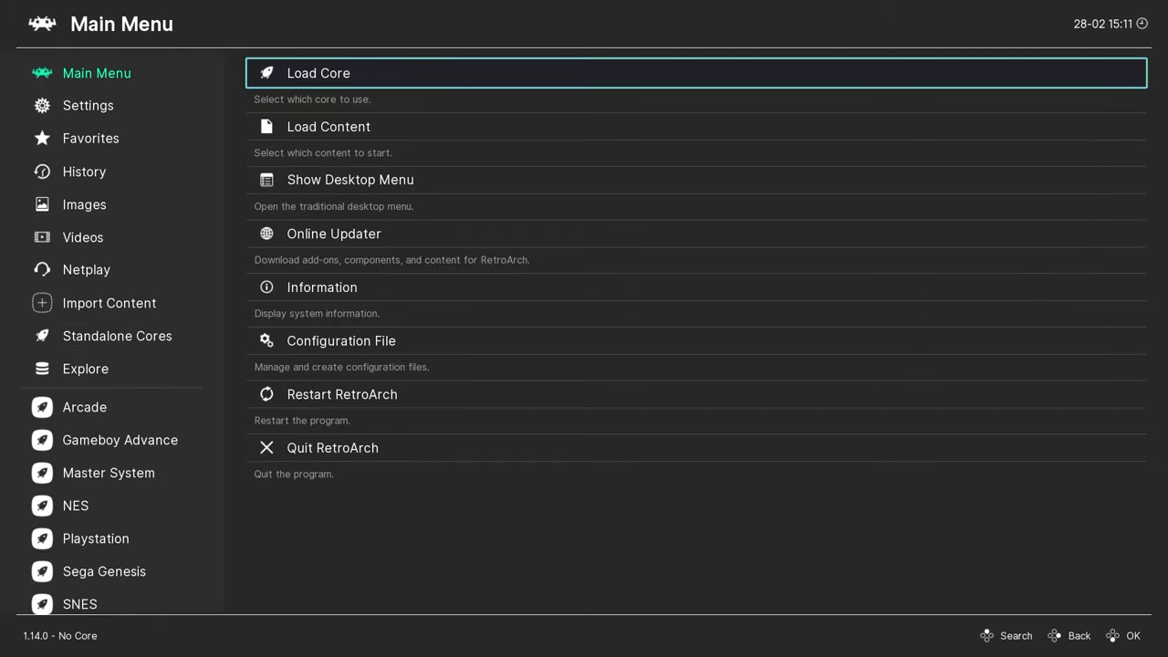
Load the Sony - PlayStation (SwanStation) core
key("Return")
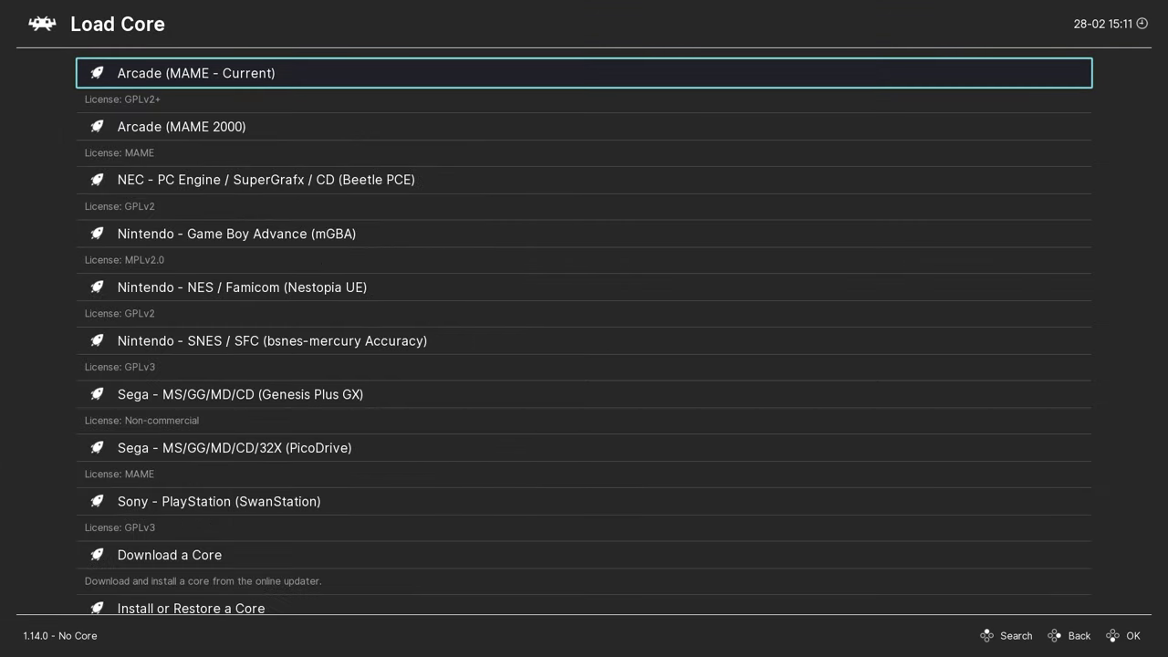
key("Down")
key("Down")
key("Down")
key("Down")
key("Down")
key("Down")
key("Down")
key("Down")
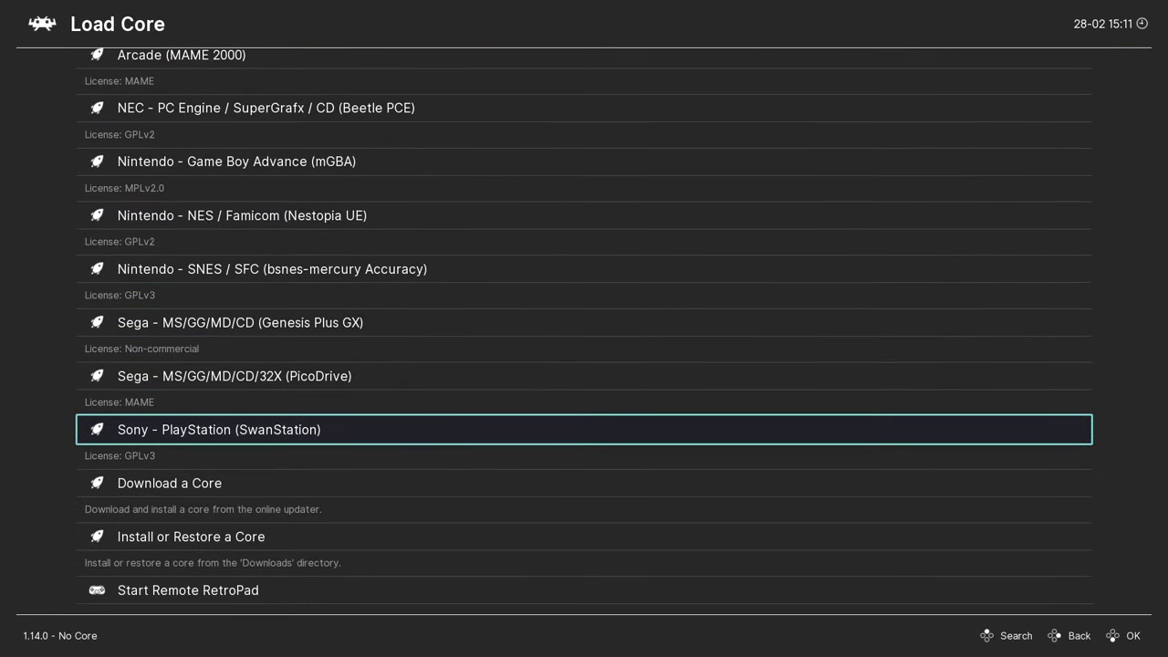
key("Return")
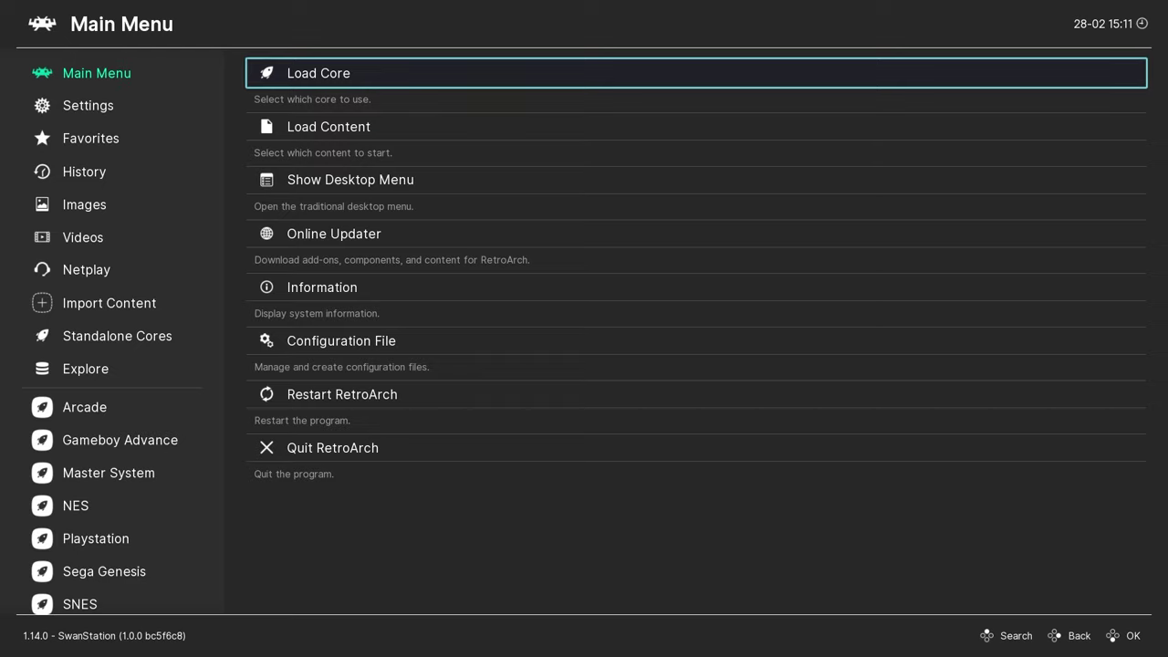
Open the core information page for the loaded SwanStation core
key("Down")
key("Down")
key("Down")
key("Down")
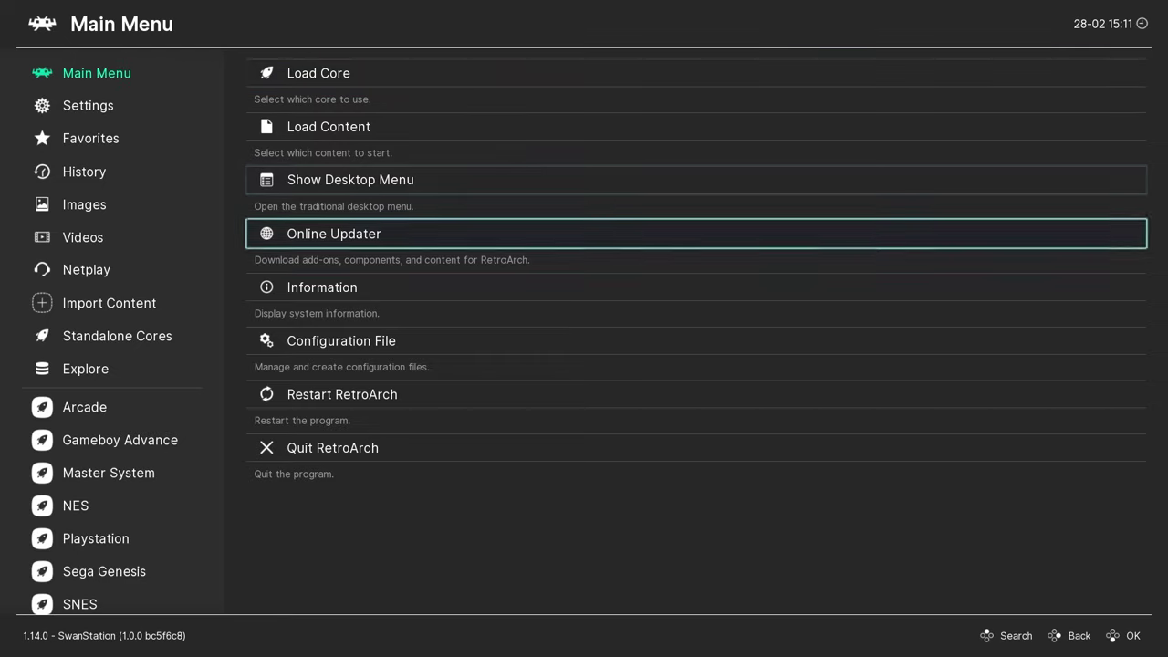
key("Return")
key("Return")
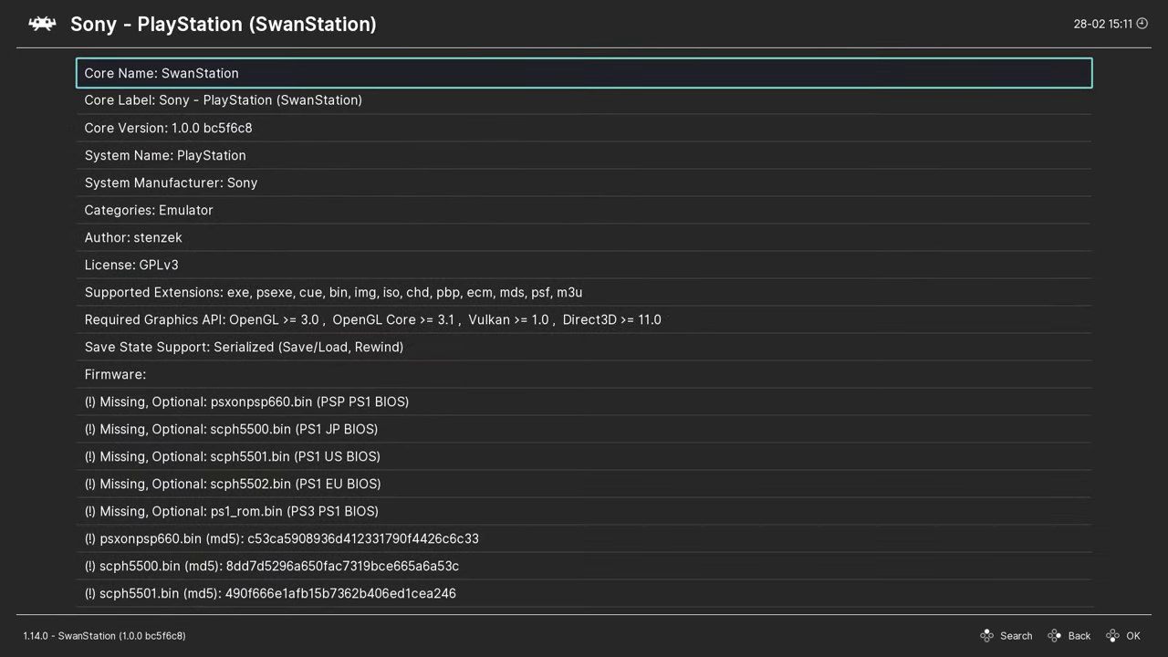
Examine the SwanStation core's firmware list for the PS1 BIOS file names and their status
key("Down")
key("Down")
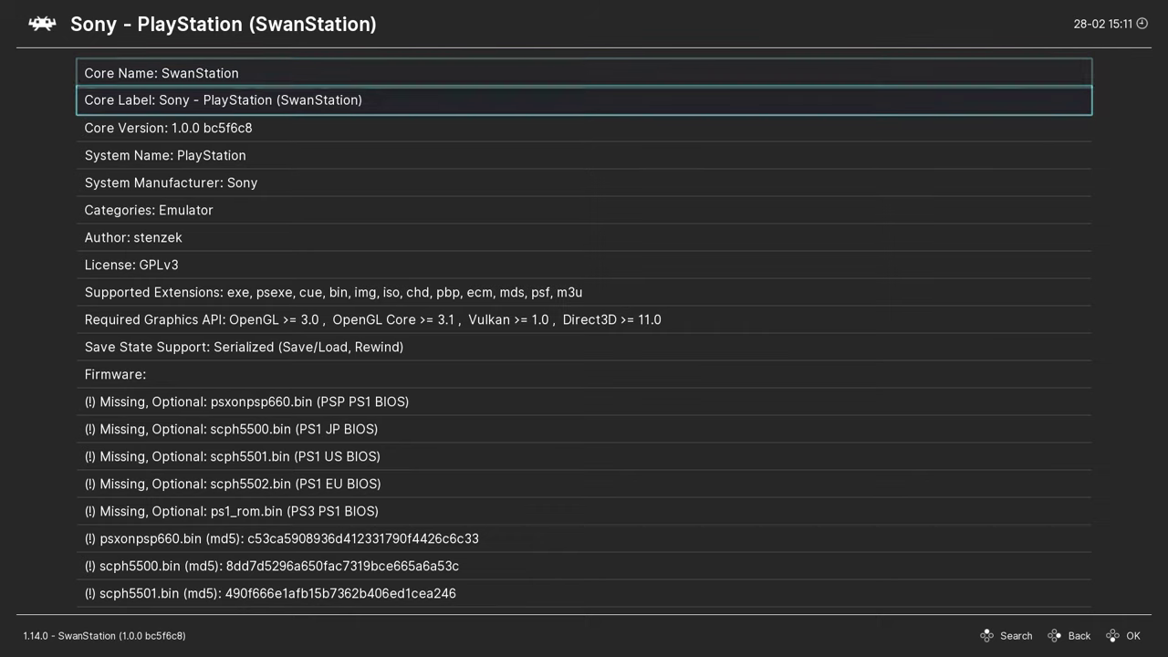
key("Down")
key("Down")
key("Down")
key("Down")
key("Down")
key("Down")
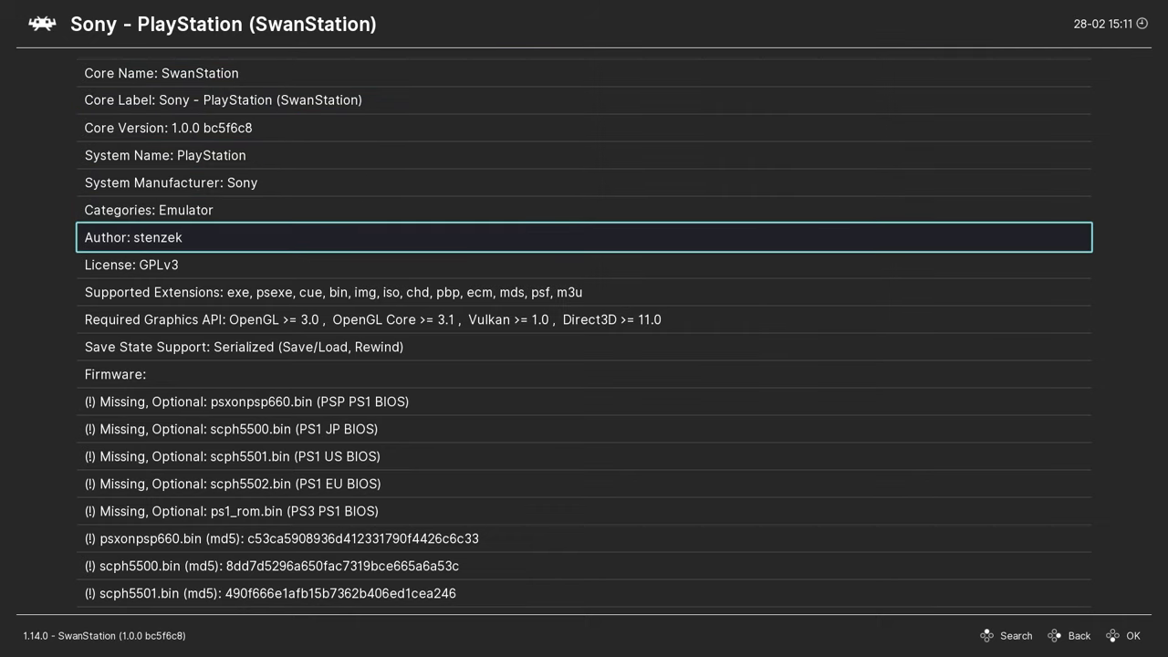
key("Down")
key("Down")
key("Down")
key("Down")
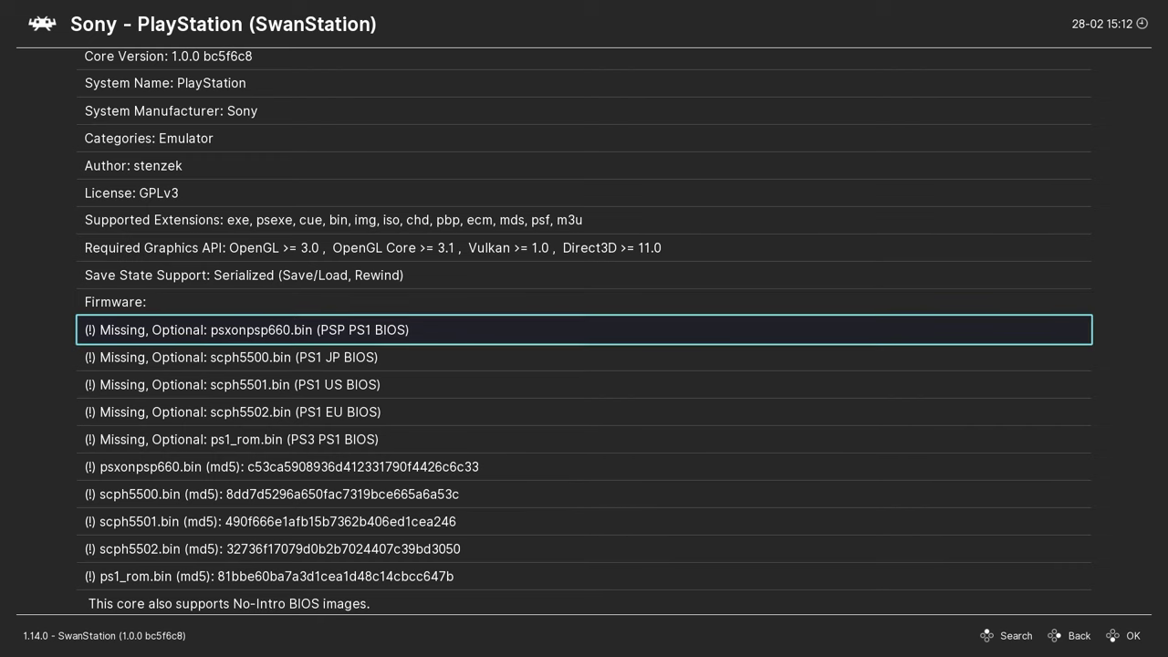
key("Down")
key("Down")
key("Down")
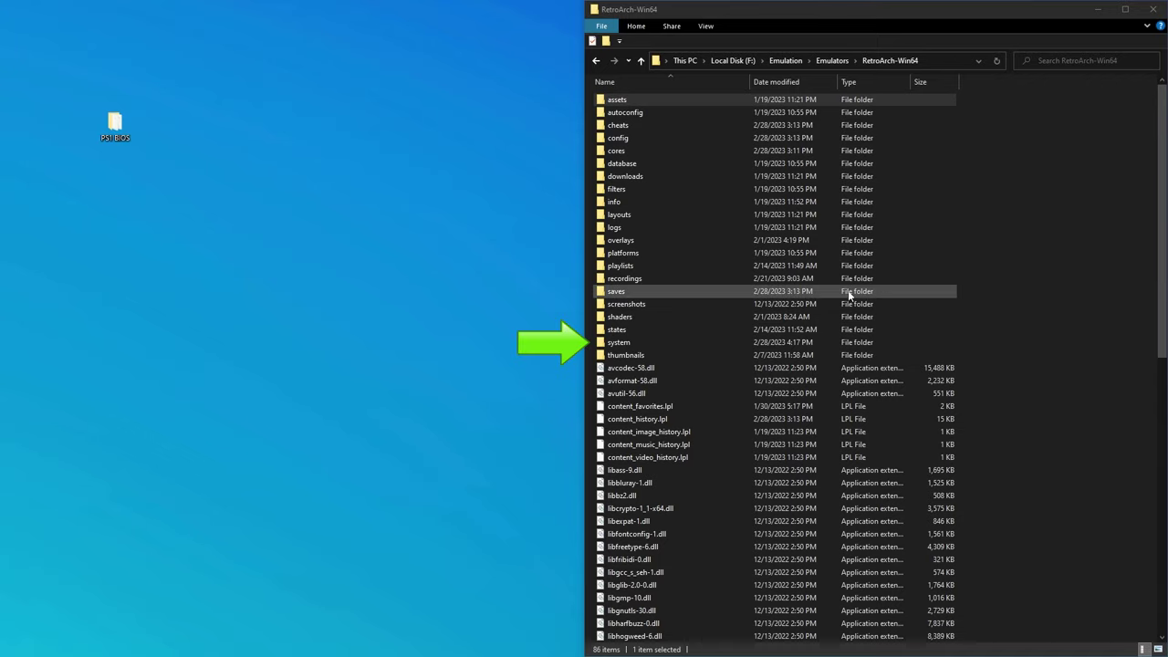
In File Explorer, put scph5500.bin, scph5501.bin and scph5502.bin from the PS1 BIOS folder into the system folder of RetroArch-Win64
left_click(620, 342)
double_click(620, 342)
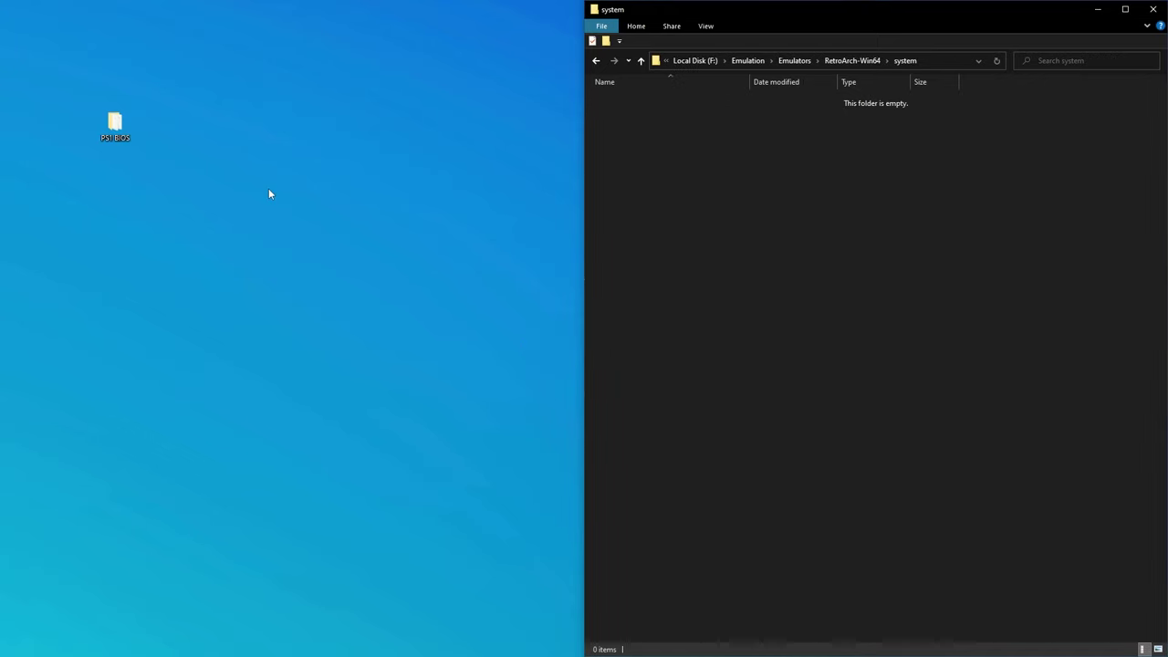
double_click(115, 125)
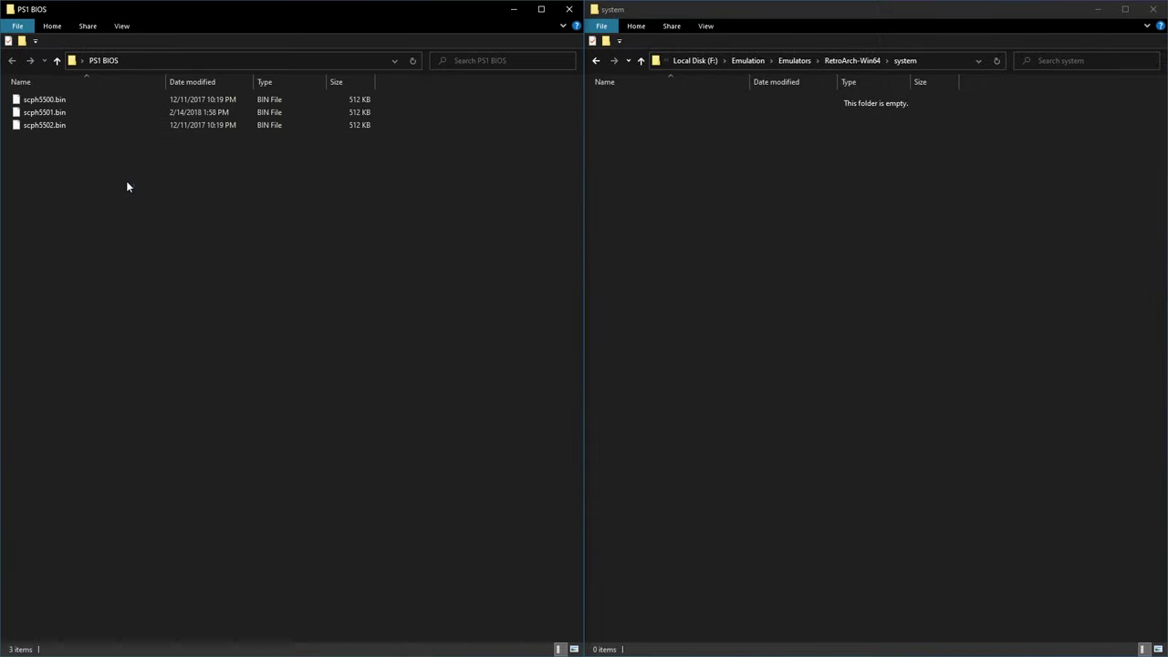
left_click_drag(127, 186, 697, 199)
Switch back to RetroArch and check the status of the PS1 JP, US and EU BIOS files in the firmware list
key("Down")
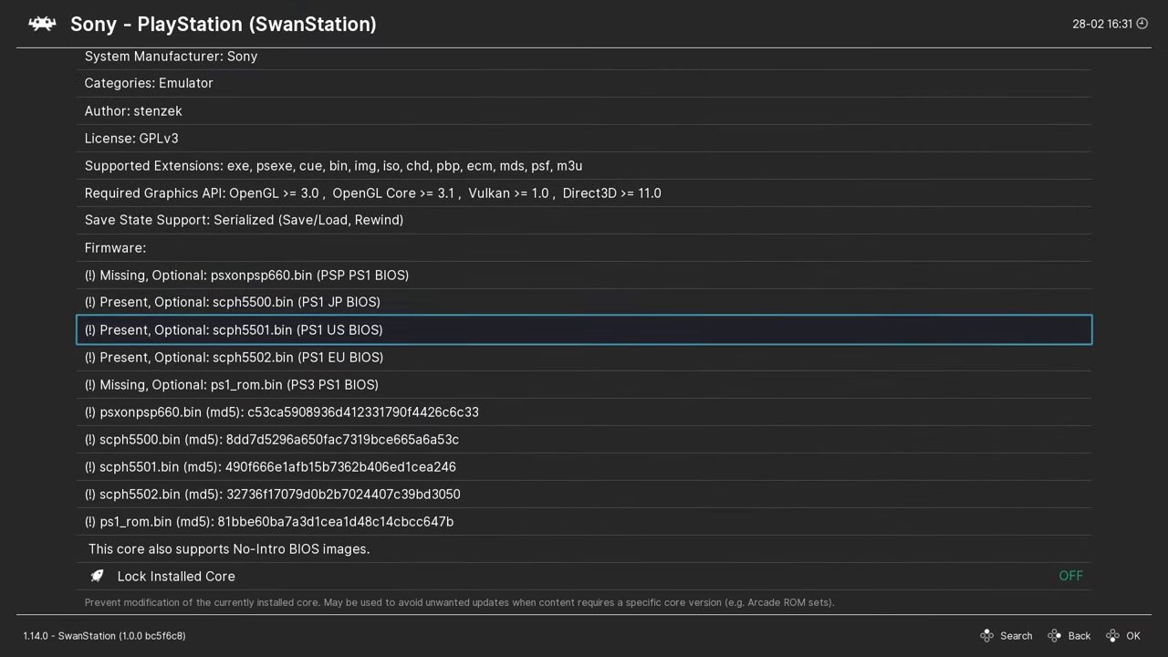
key("Down")
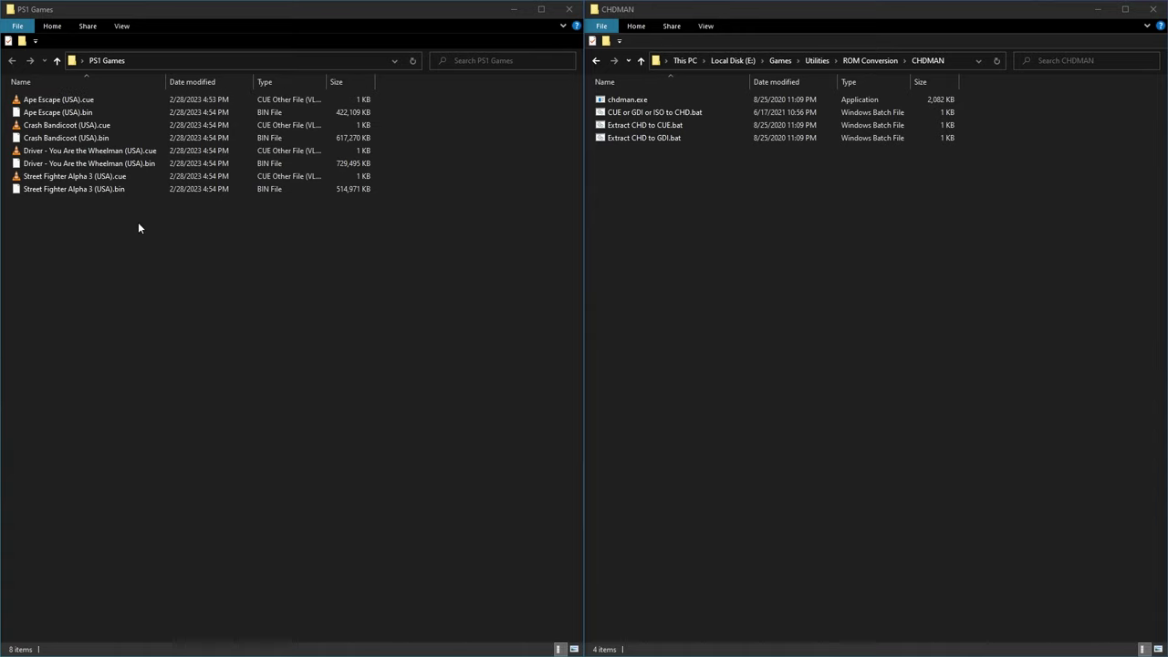
Look over the CUE and BIN files in PS1 Games and read the CHDMAN page on the Recalbox Wiki in the browser
left_click_drag(138, 222, 75, 96)
left_click(158, 269)
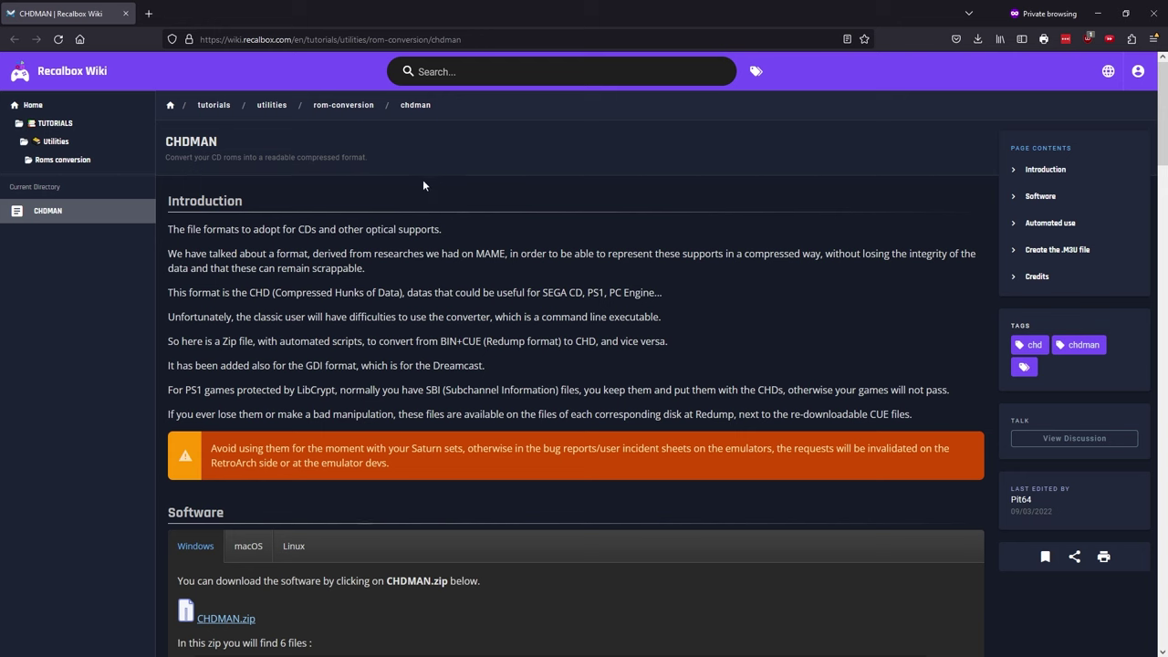
scroll(419, 175, "down", 5)
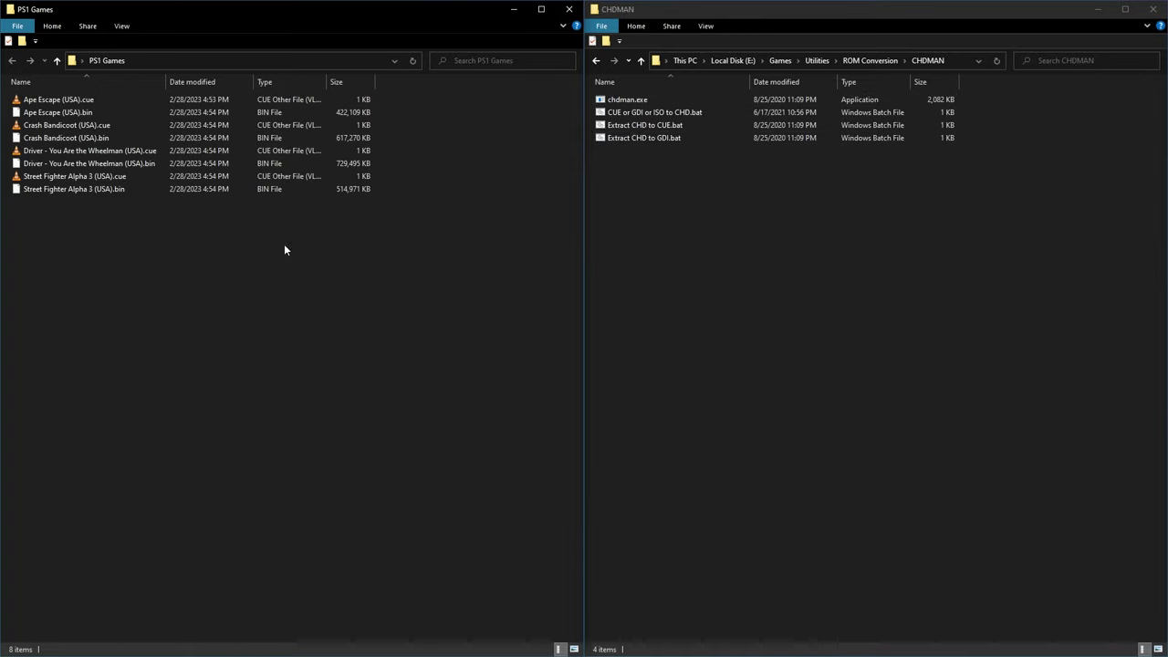
In File Explorer, copy all CUE and BIN files of the four games from PS1 Games into the CHDMAN folder
left_click_drag(156, 243, 60, 102)
right_click(65, 122)
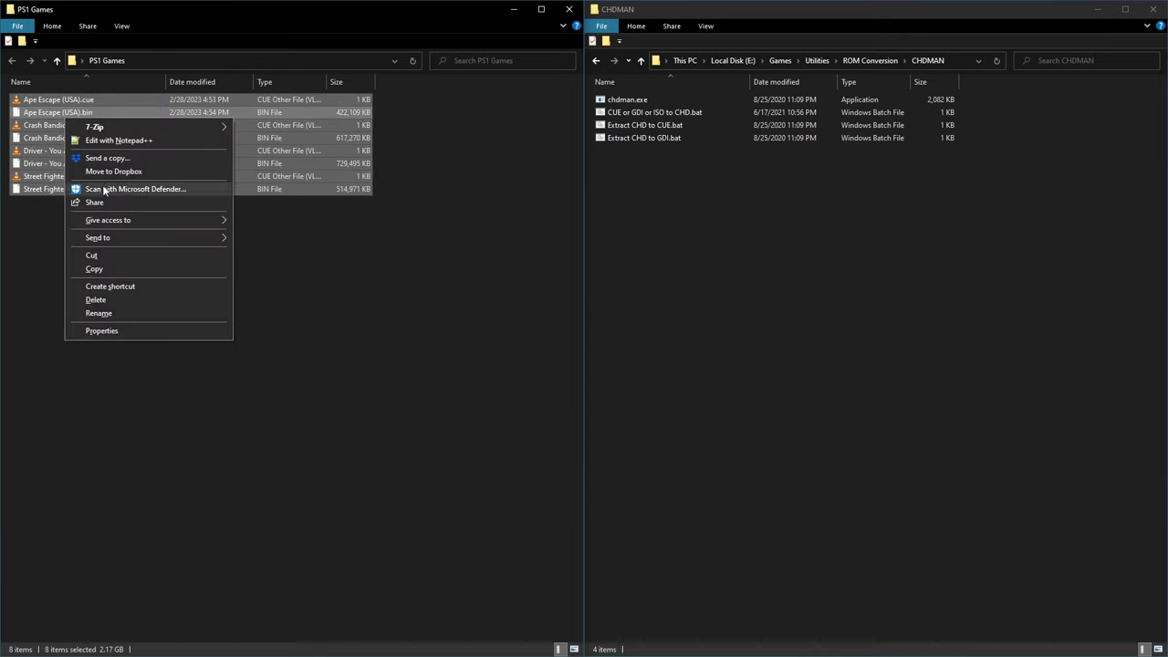
left_click(108, 266)
right_click(689, 196)
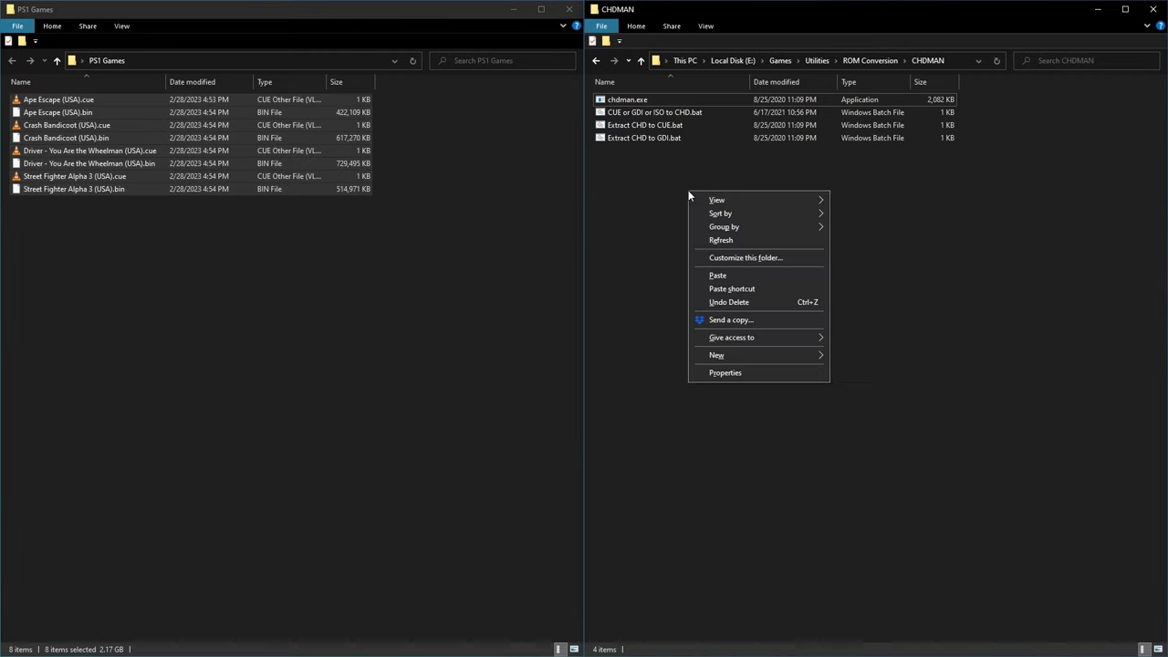
left_click(720, 276)
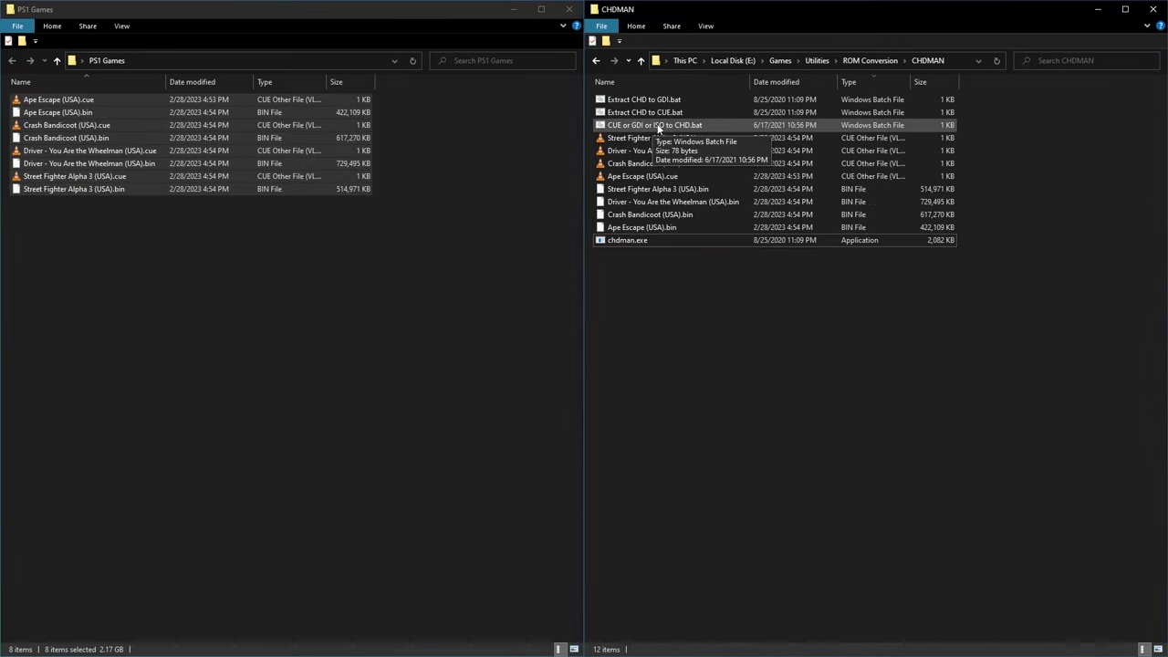
Run CUE or GDI or ISO to CHD.bat to convert the four games to CHD format
double_click(658, 128)
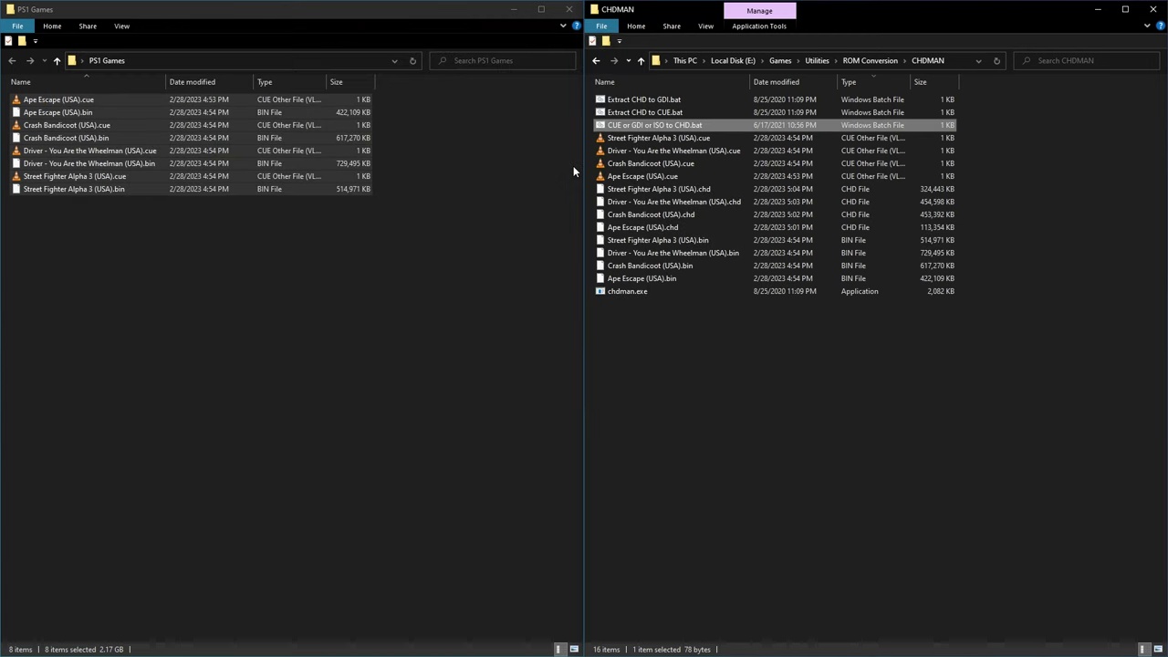
left_click(246, 275)
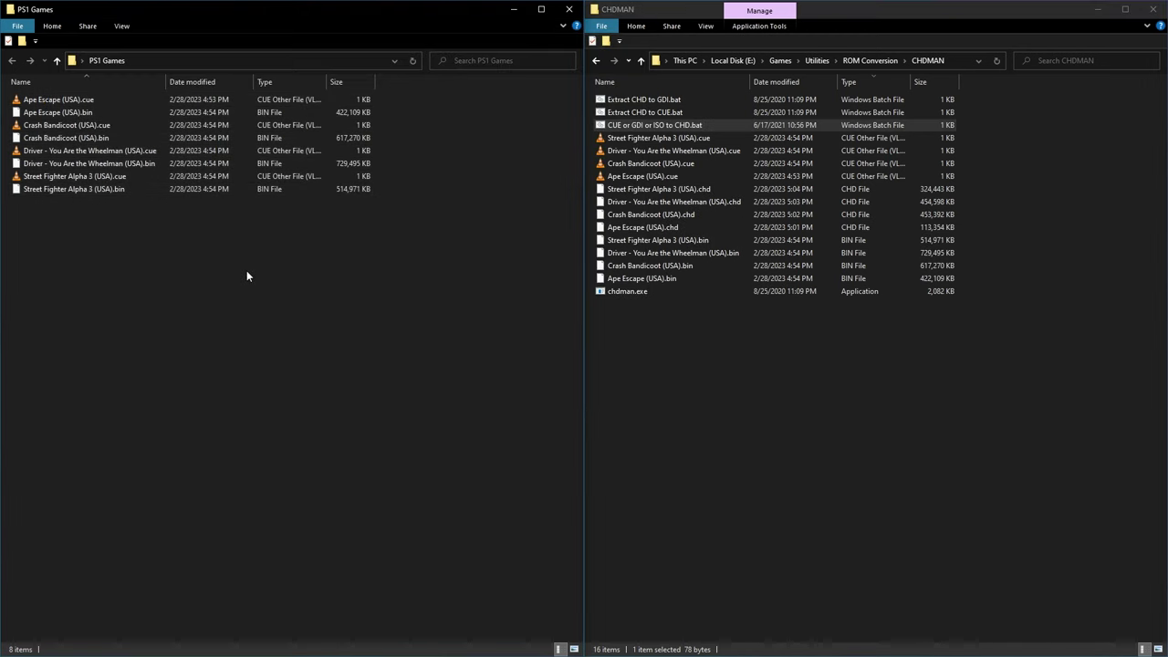
Delete the four BIN files and four CUE files from the CHDMAN folder, keeping the CHD files
left_click(673, 278)
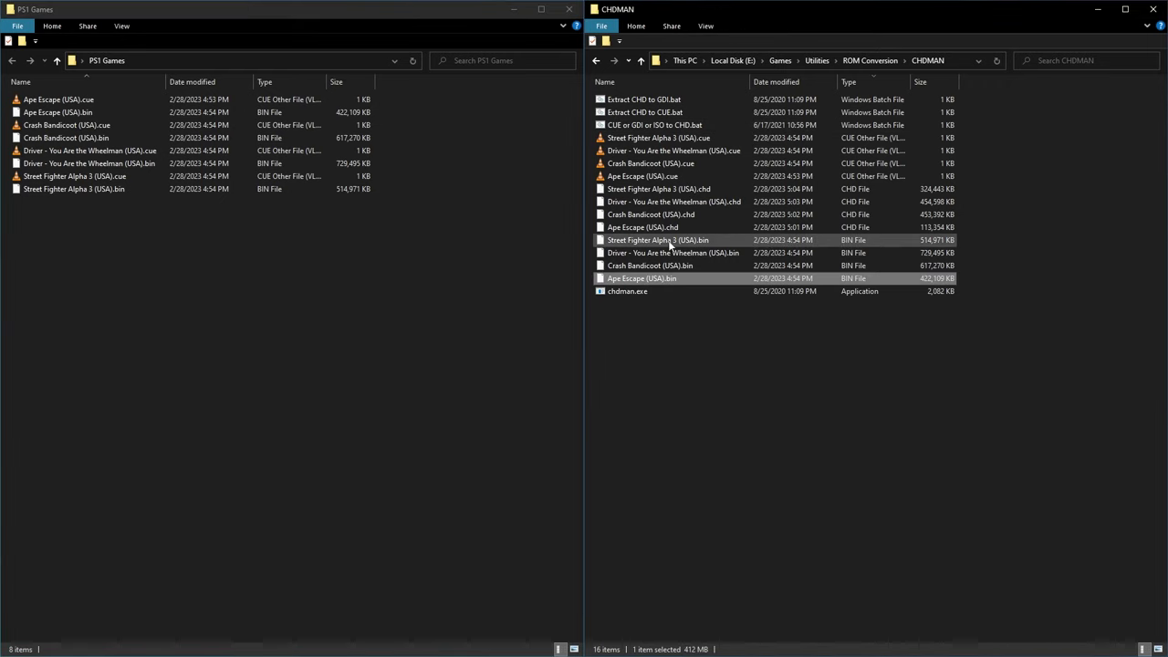
left_click(671, 241, "shift")
left_click(643, 176, "ctrl")
left_click(651, 163, "ctrl")
left_click(662, 151, "ctrl")
left_click(667, 140, "ctrl")
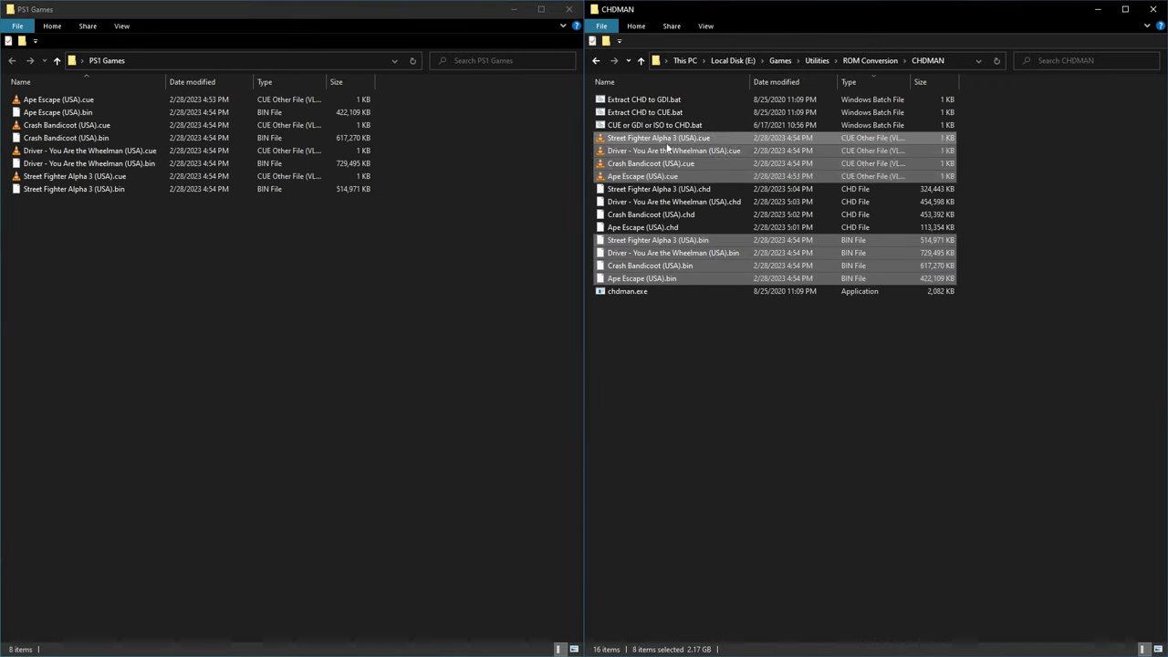
key("Delete")
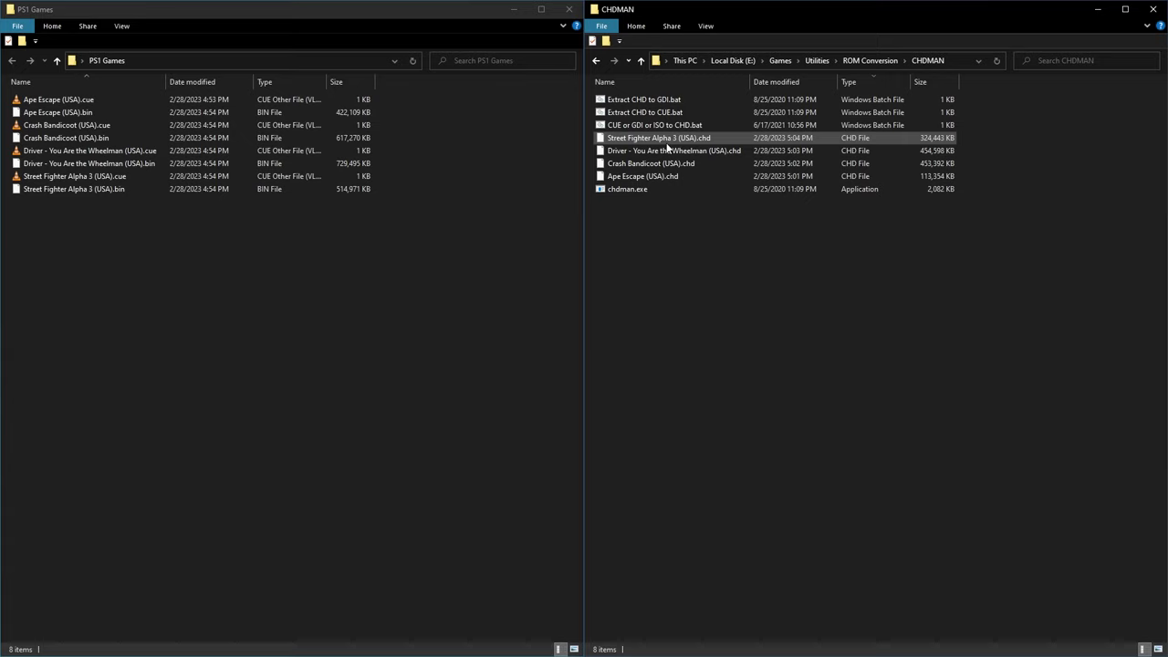
Select the four CHD files in CHDMAN and all BIN and CUE files in PS1 Games to compare their total sizes
left_click(667, 141)
left_click(661, 176, "shift")
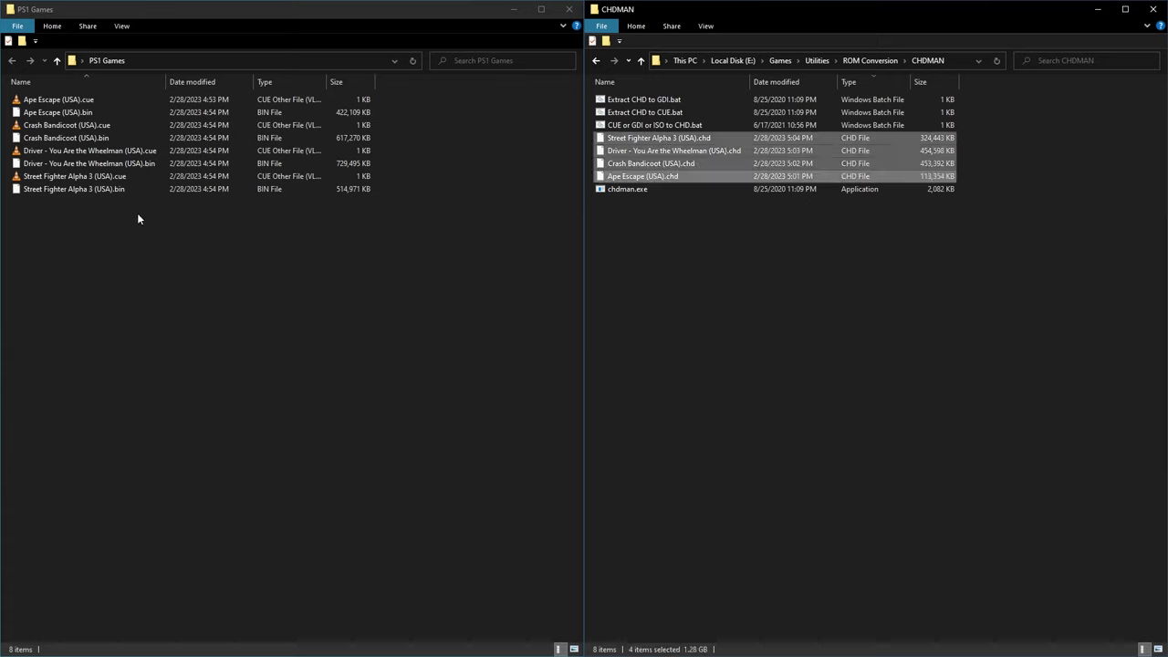
left_click_drag(138, 217, 77, 92)
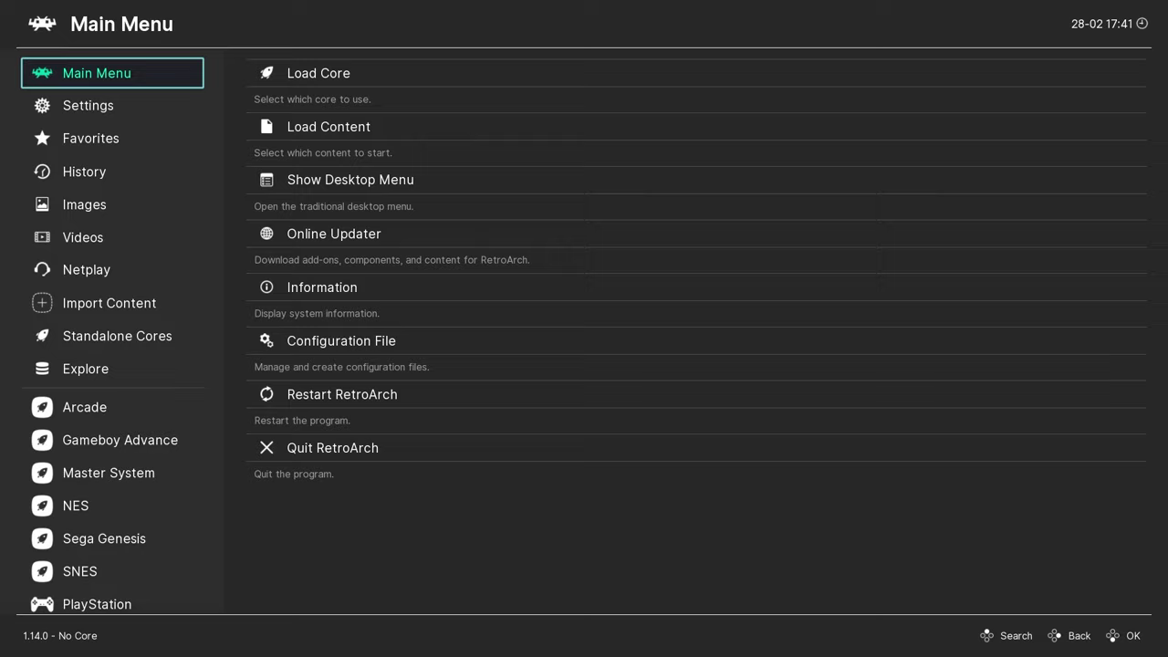
Switch to RetroArch and open the Crash Bandicoot (USA) entry in the PlayStation playlist
key("Down")
key("Down")
key("Down")
key("Down")
key("Down")
key("Down")
key("Down")
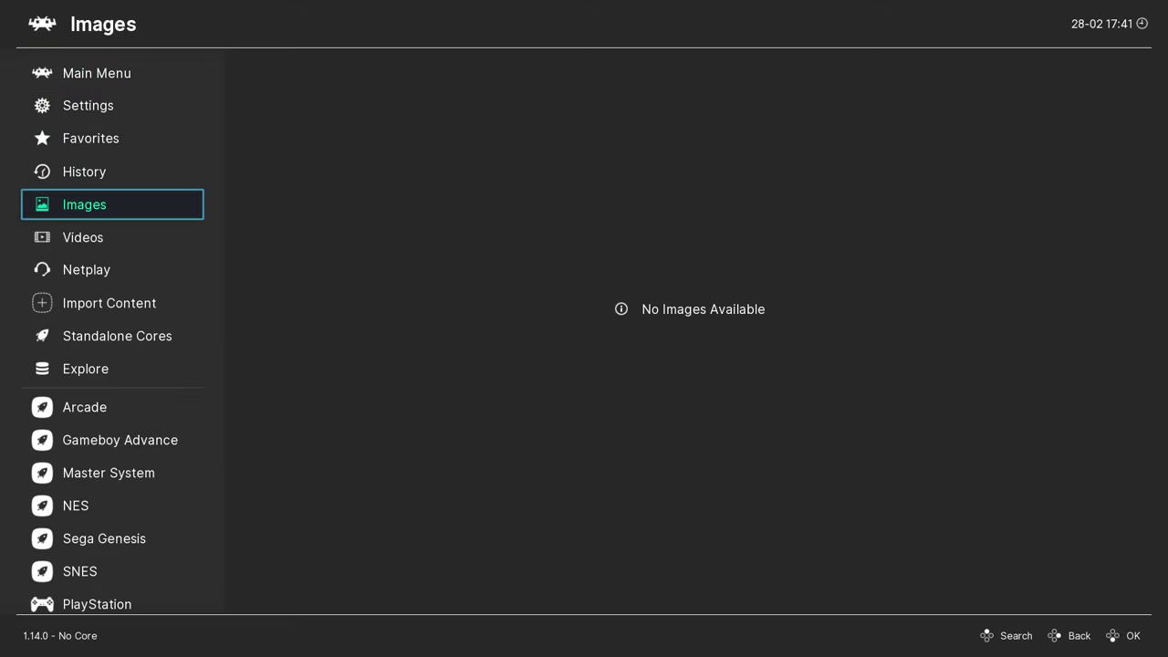
key("Down")
key("Down")
key("Down")
key("Down")
key("Down")
key("Down")
key("Down")
key("Down")
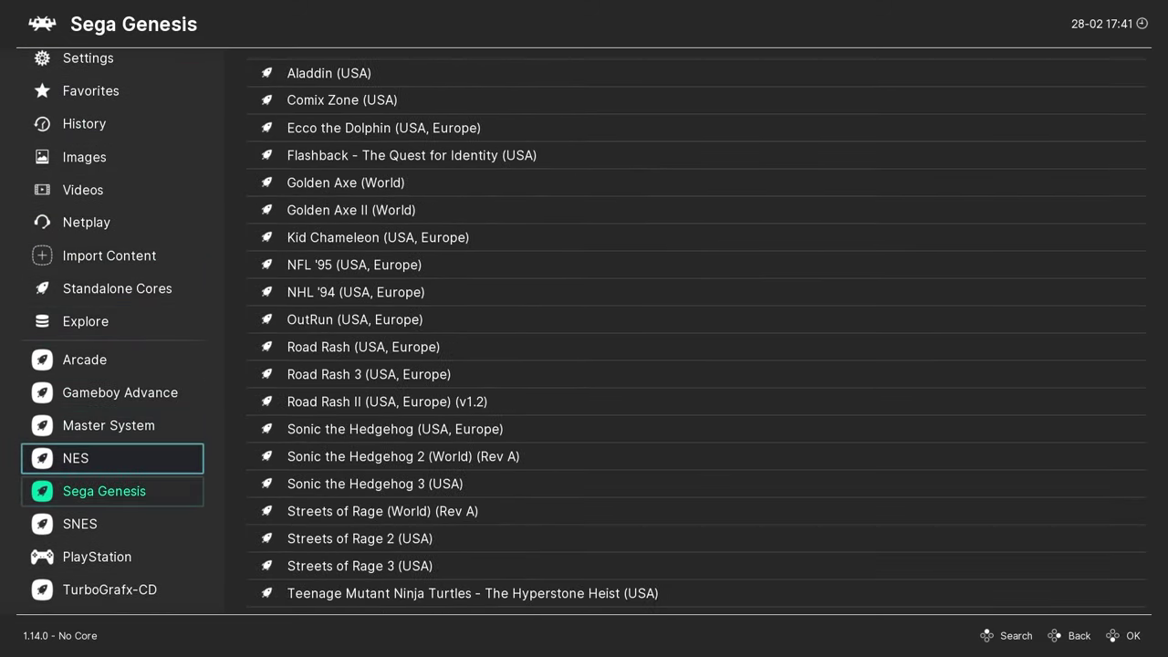
key("Down")
key("Right")
key("Up")
key("Up")
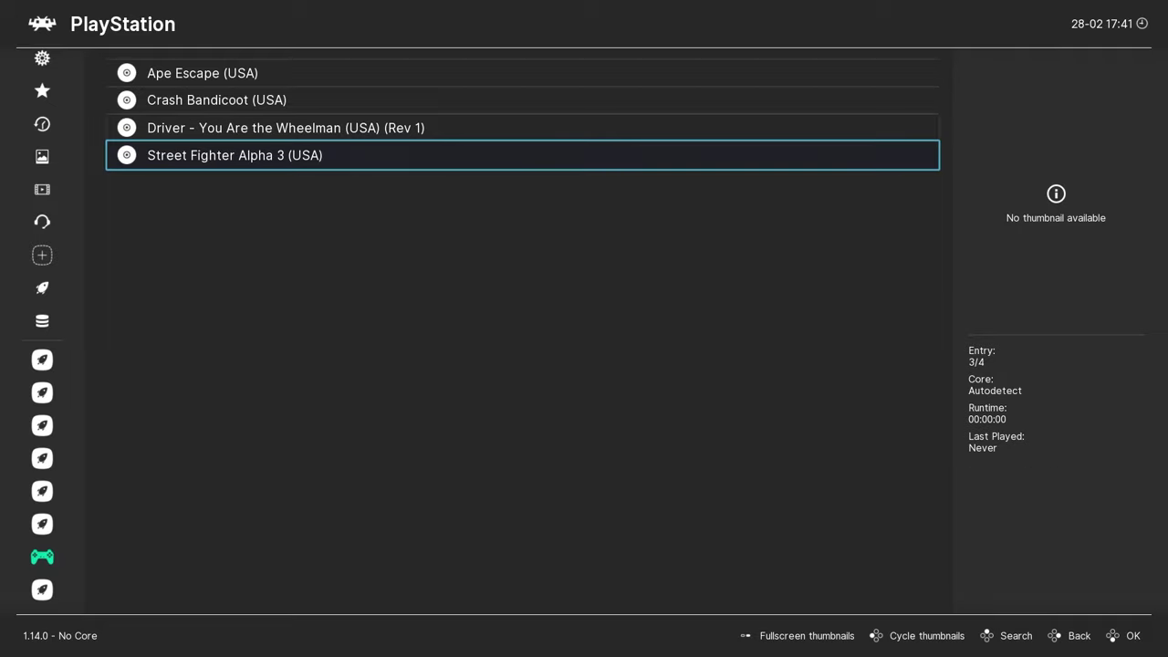
key("Return")
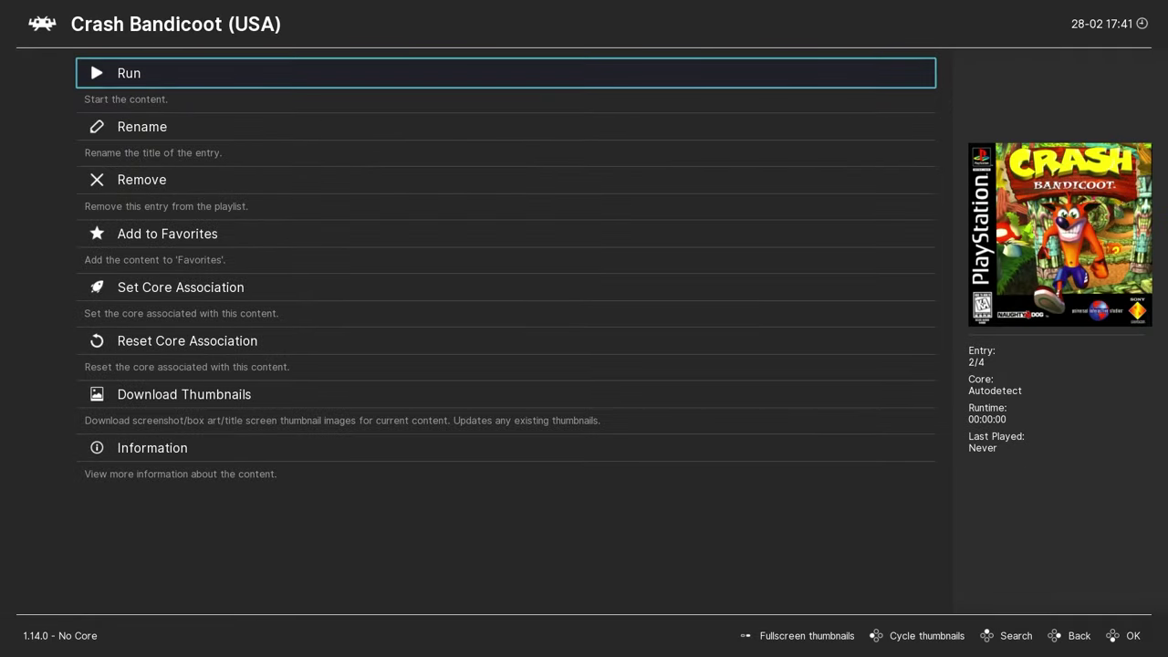
Choose Sony - PlayStation (SwanStation) as the core for Crash Bandicoot (USA)
key("Down")
key("Down")
key("Down")
key("Down")
key("Return")
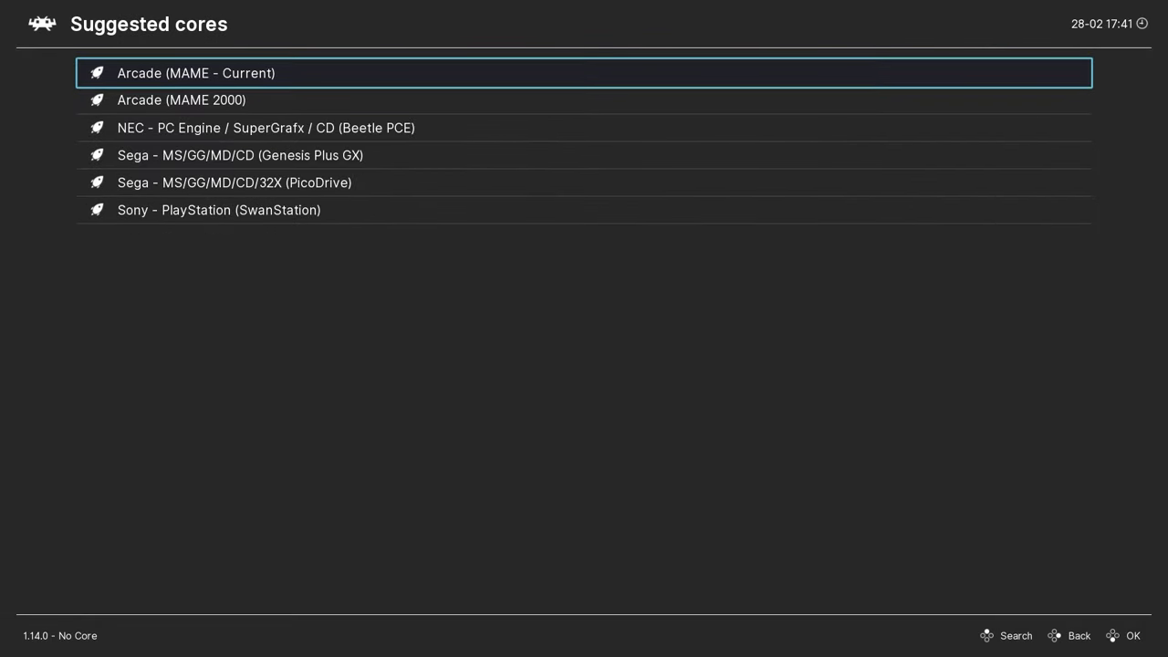
key("Down")
key("Down")
key("Down")
key("Down")
key("Down")
key("Return")
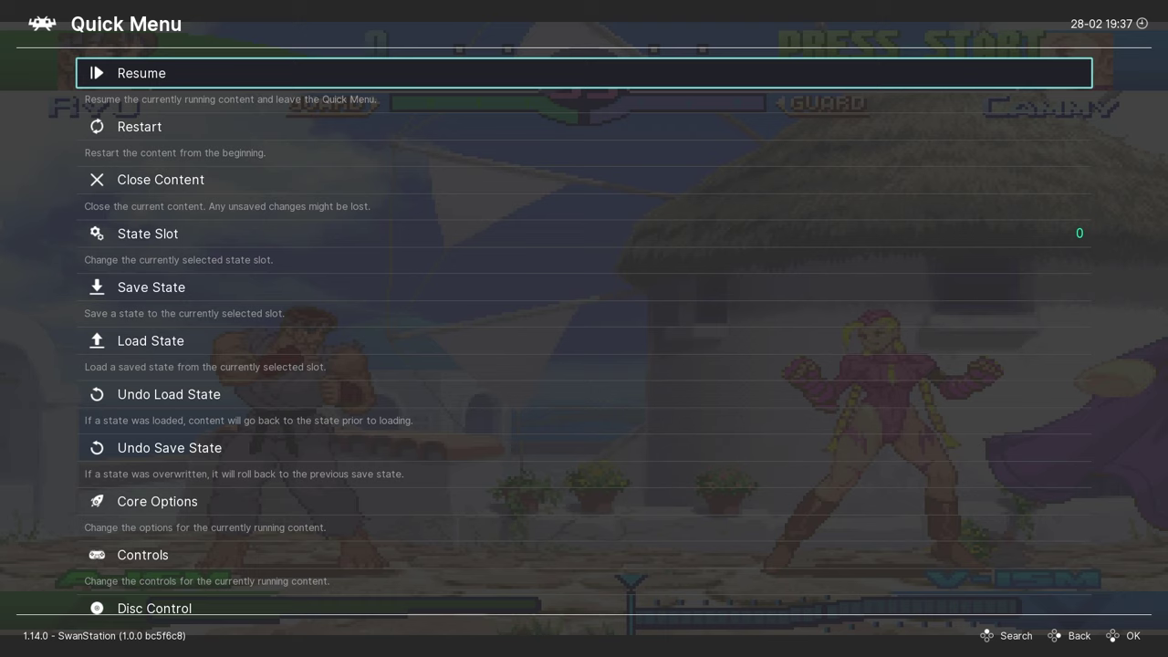
Turn on Video Shaders for the running Street Fighter Alpha 3 game
key("Down")
key("Down")
key("Down")
key("Down")
key("Down")
key("Down")
key("Down")
key("Down")
key("Down")
key("Down")
key("Down")
key("Down")
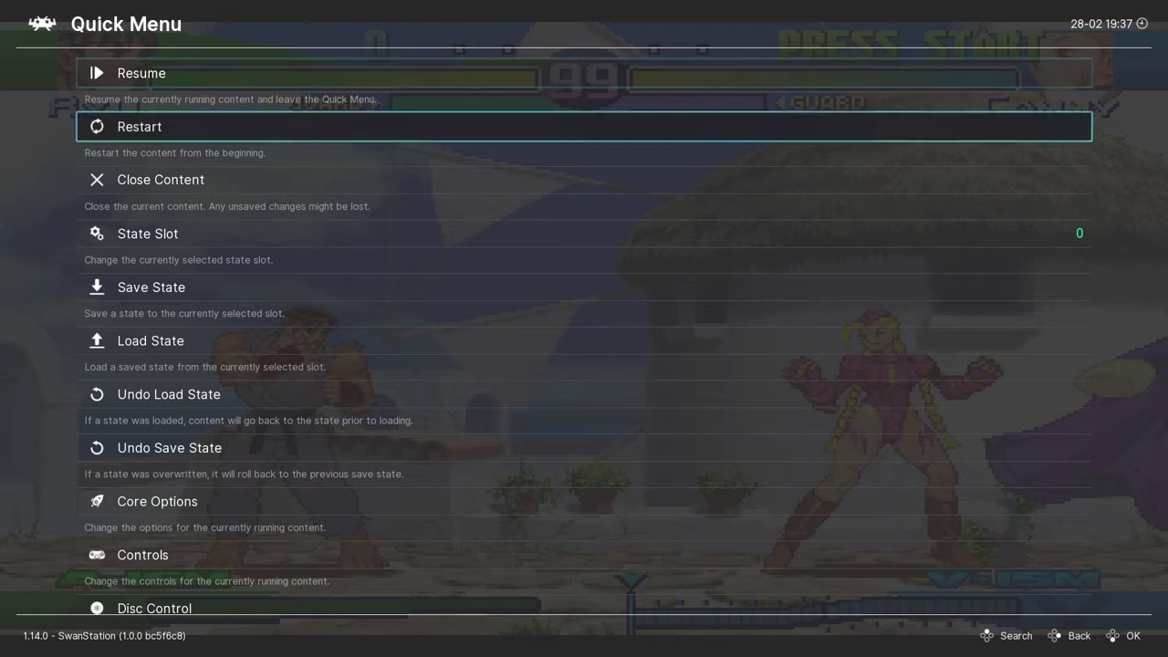
key("Down")
key("Down")
key("Down")
key("Down")
key("Down")
key("Down")
key("Down")
key("Down")
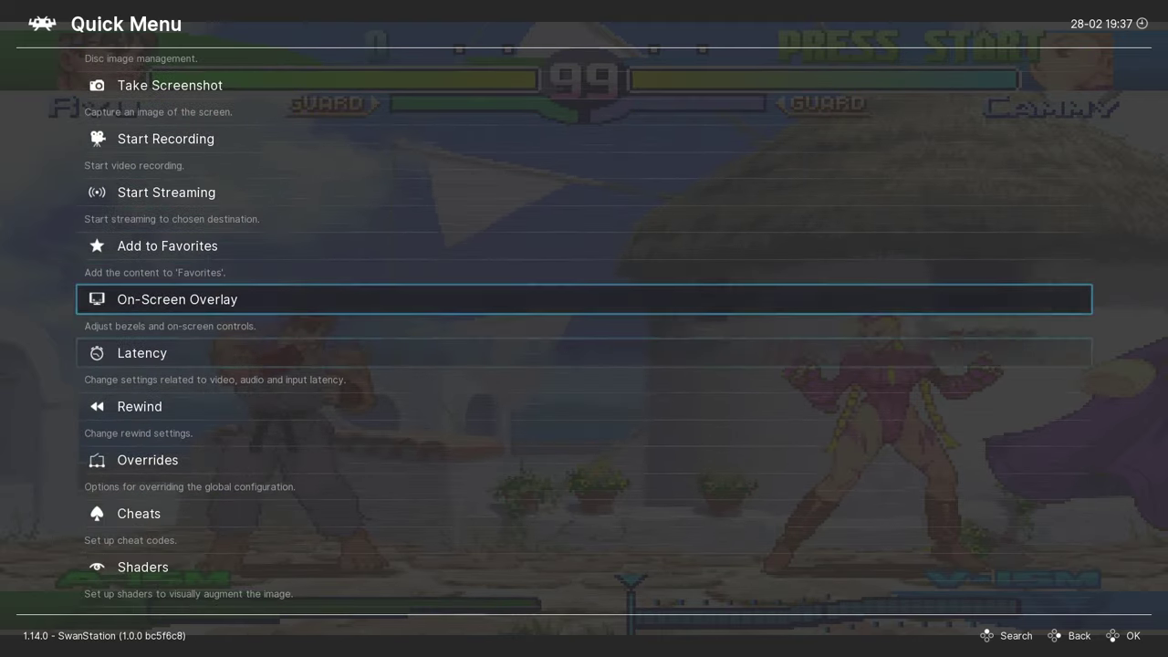
key("Return")
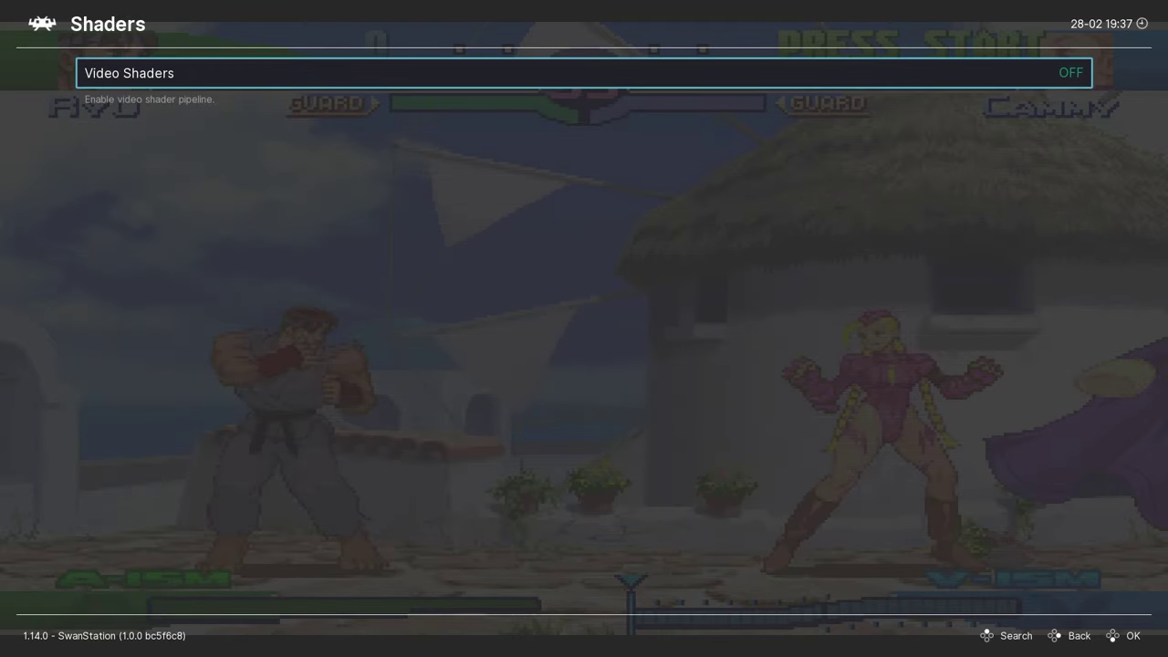
key("Right")
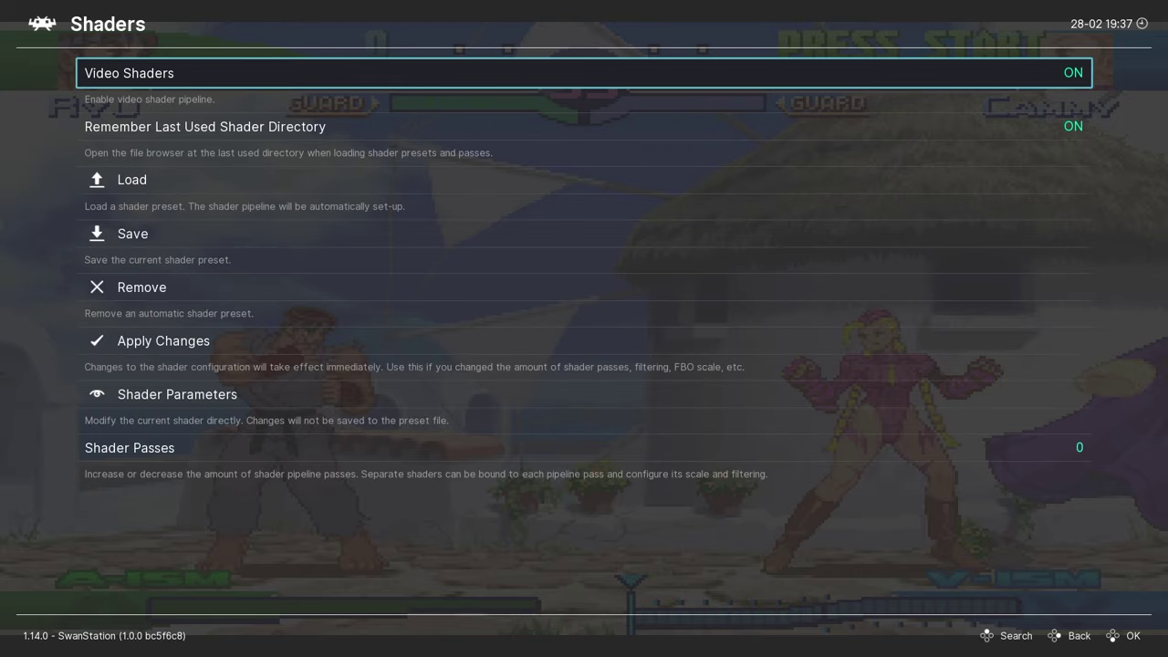
Browse for a shader preset to load and open Mega_Bezel_Packs\Duimon-Mega-Bezel\Presets\Advanced
key("Down")
key("Down")
key("Return")
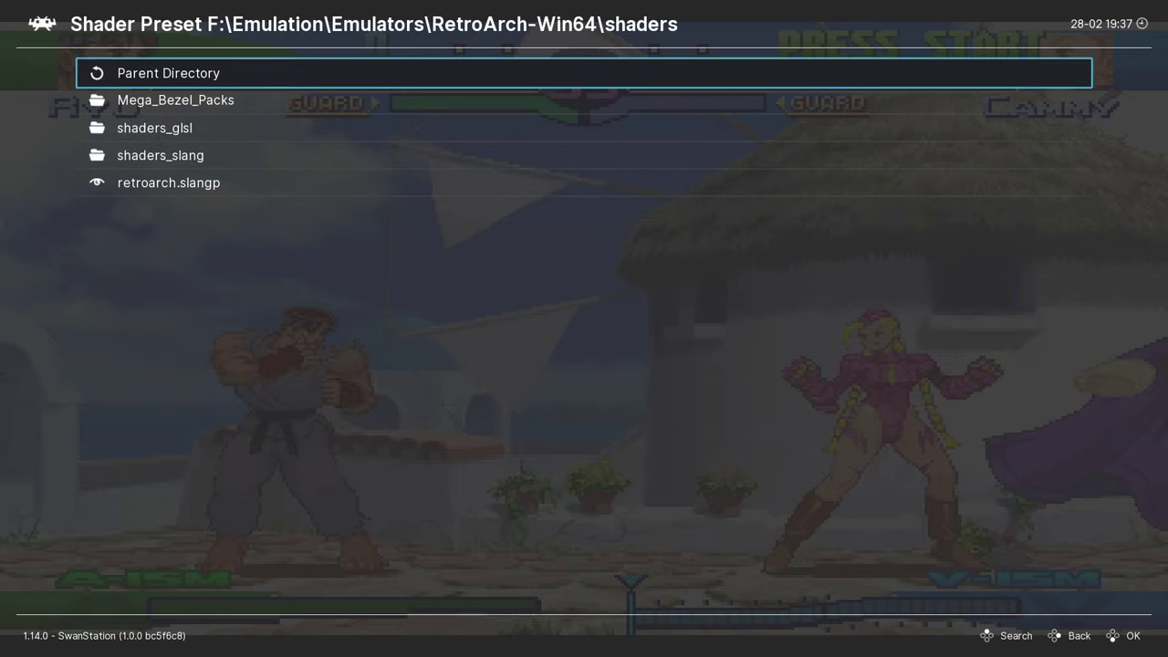
key("Return")
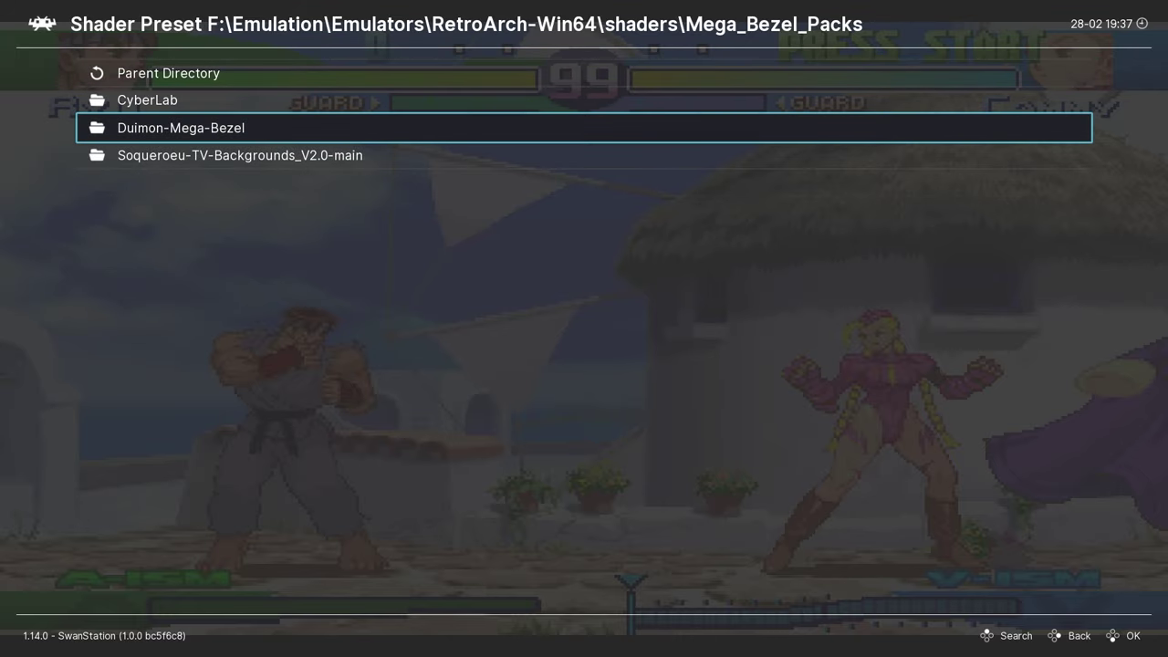
key("Return")
key("Down")
key("Down")
key("Return")
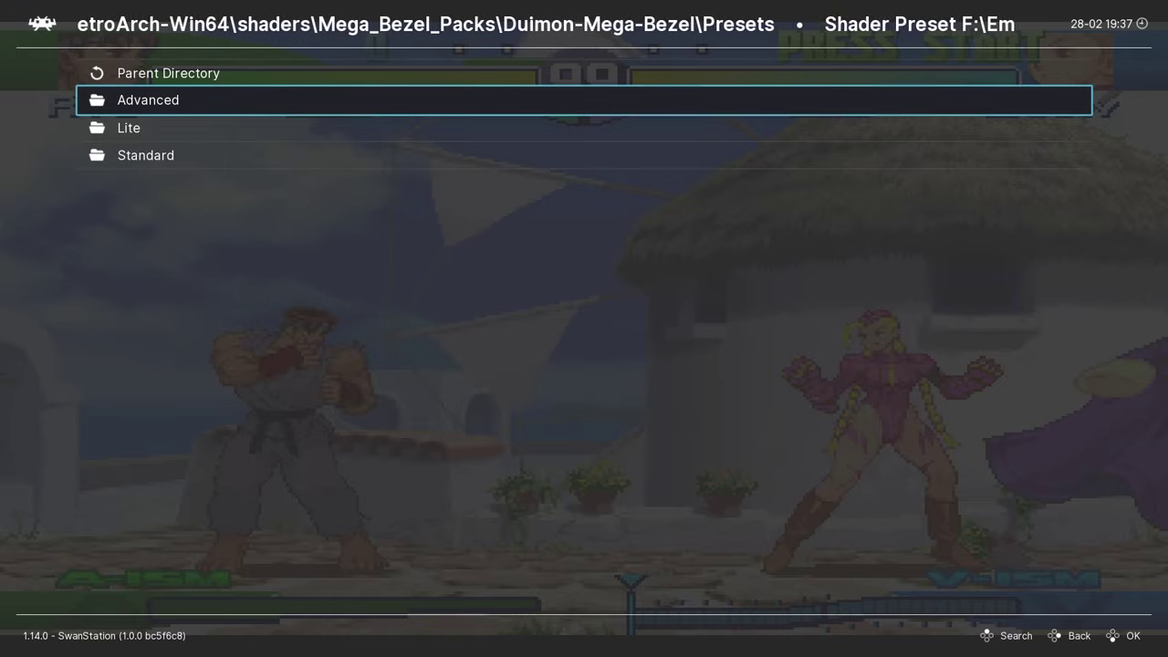
key("Down")
key("Down")
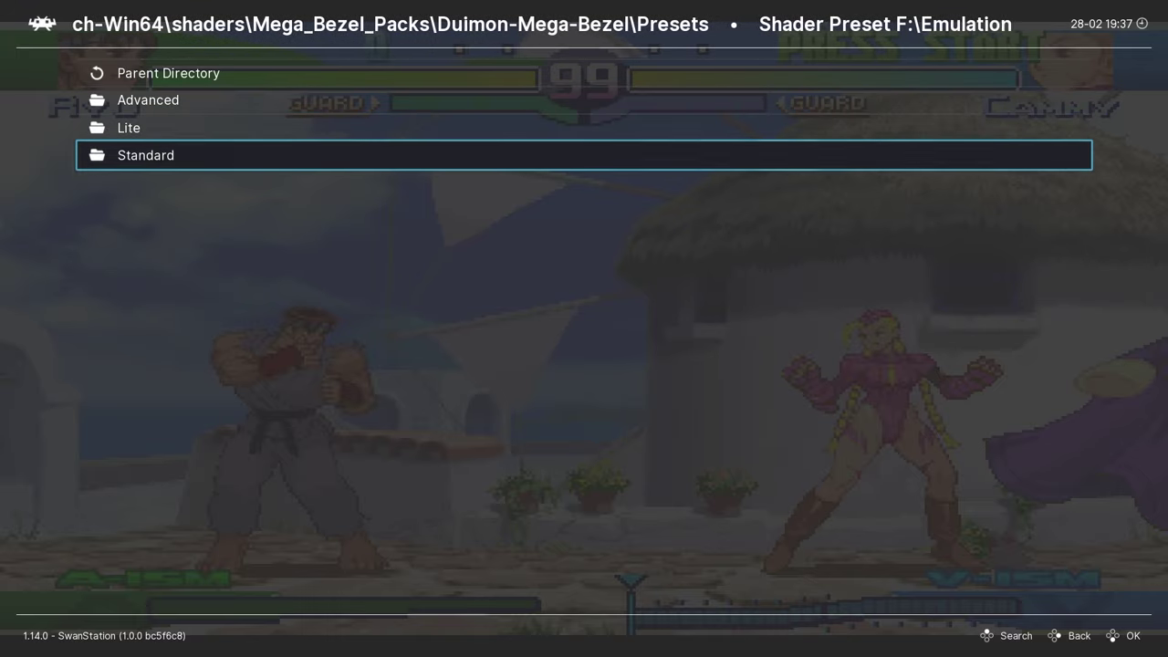
key("Return")
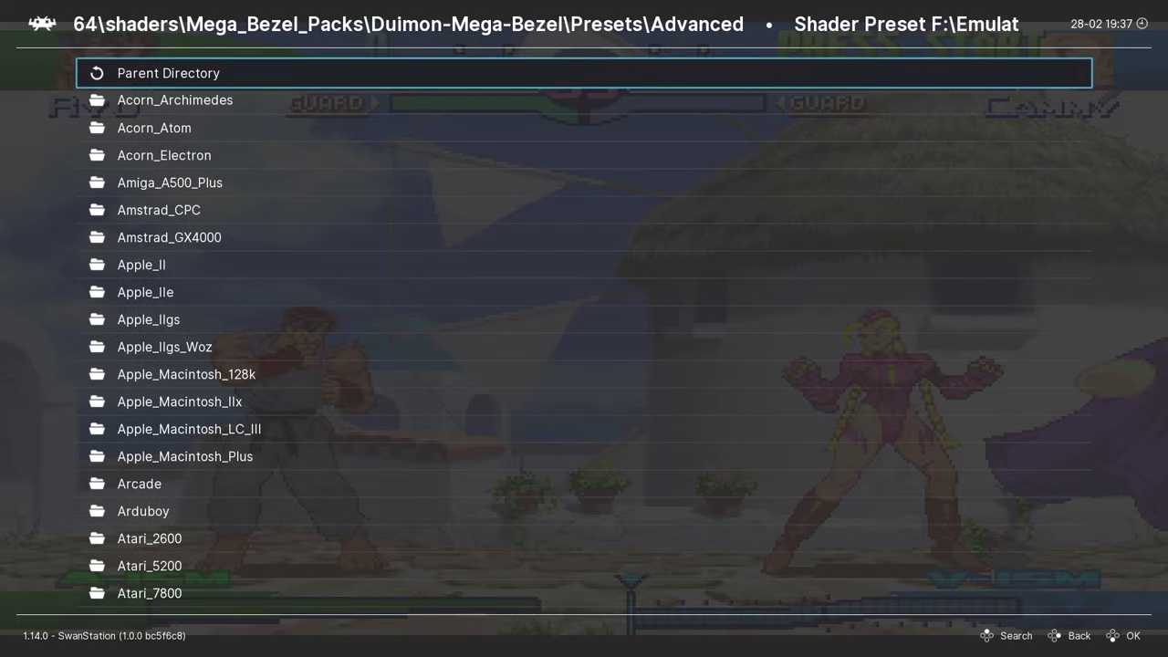
Load the shader preset Playstation-[ADV]-[Guest]-[Bezel].slangp from the SONY_Playstation folder
key("Down")
key("Down")
key("Down")
key("Down")
key("Down")
key("Down")
key("Down")
key("Down")
key("Down")
key("Down")
key("Down")
key("Down")
key("Down")
key("Down")
key("Down")
key("Down")
key("Down")
key("Down")
key("Down")
key("Down")
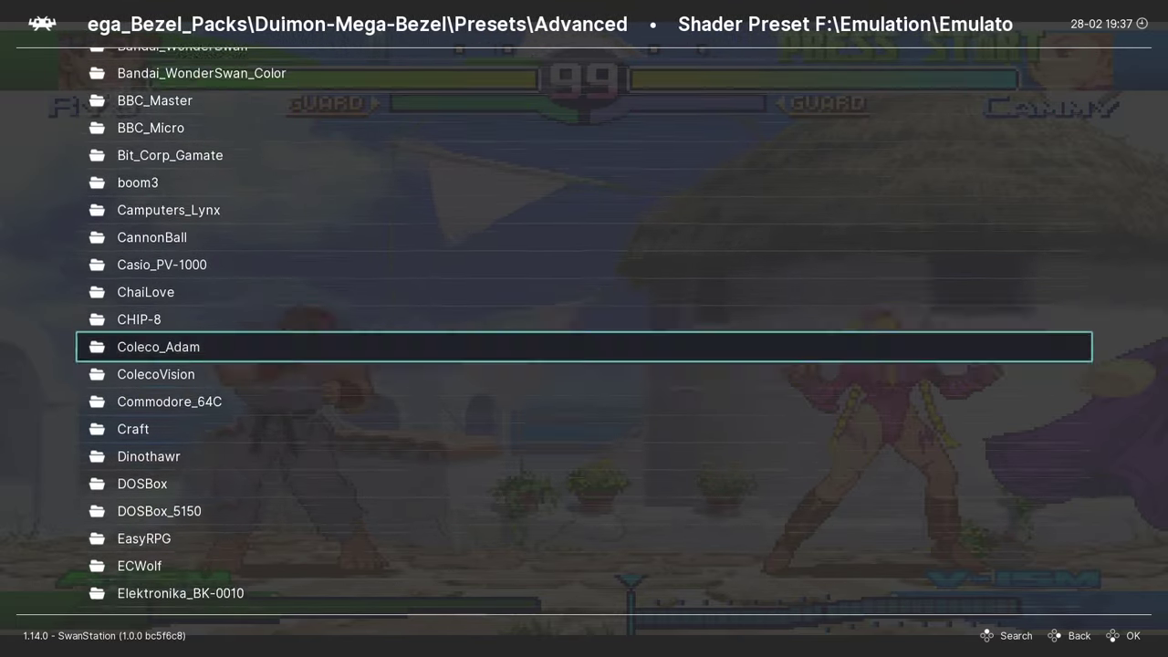
key("Down")
key("Down")
key("Down")
key("Down")
key("Down")
key("Down")
key("Down")
key("Down")
key("Down")
key("Down")
key("Down")
key("Down")
key("Down")
key("Down")
key("Down")
key("Down")
key("Down")
key("Down")
key("Down")
key("Down")
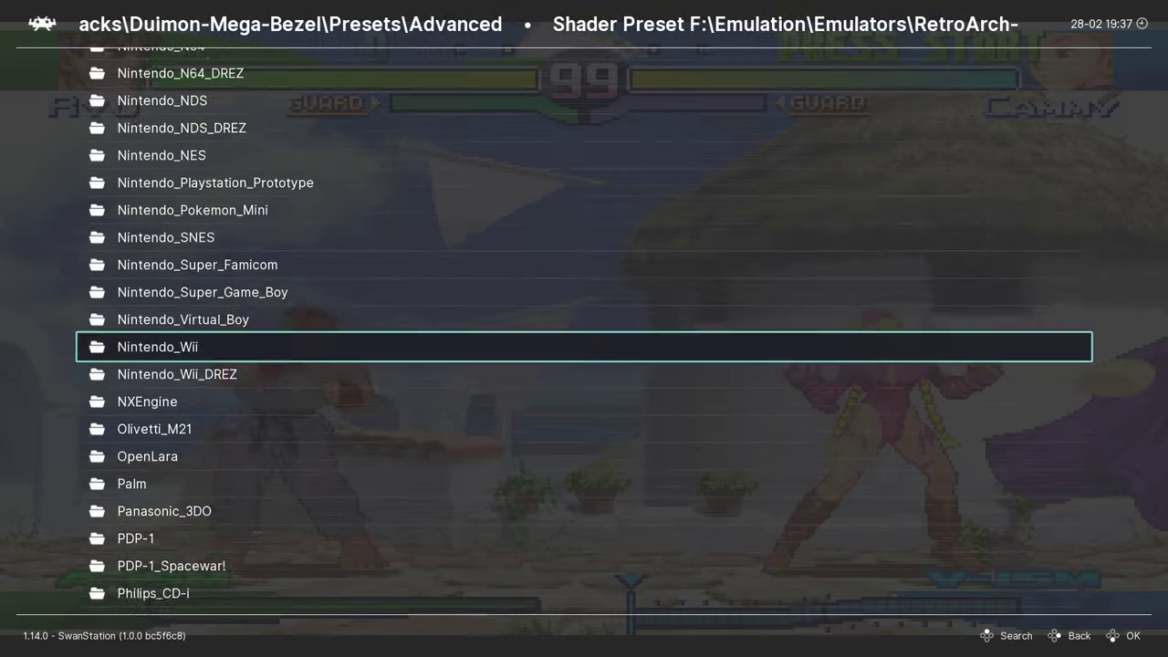
key("Down")
key("Down")
key("Down")
key("Down")
key("Down")
key("Down")
key("Down")
key("Down")
key("Down")
key("Down")
key("Down")
key("Down")
key("Down")
key("Down")
key("Down")
key("Down")
key("Down")
key("Down")
key("Down")
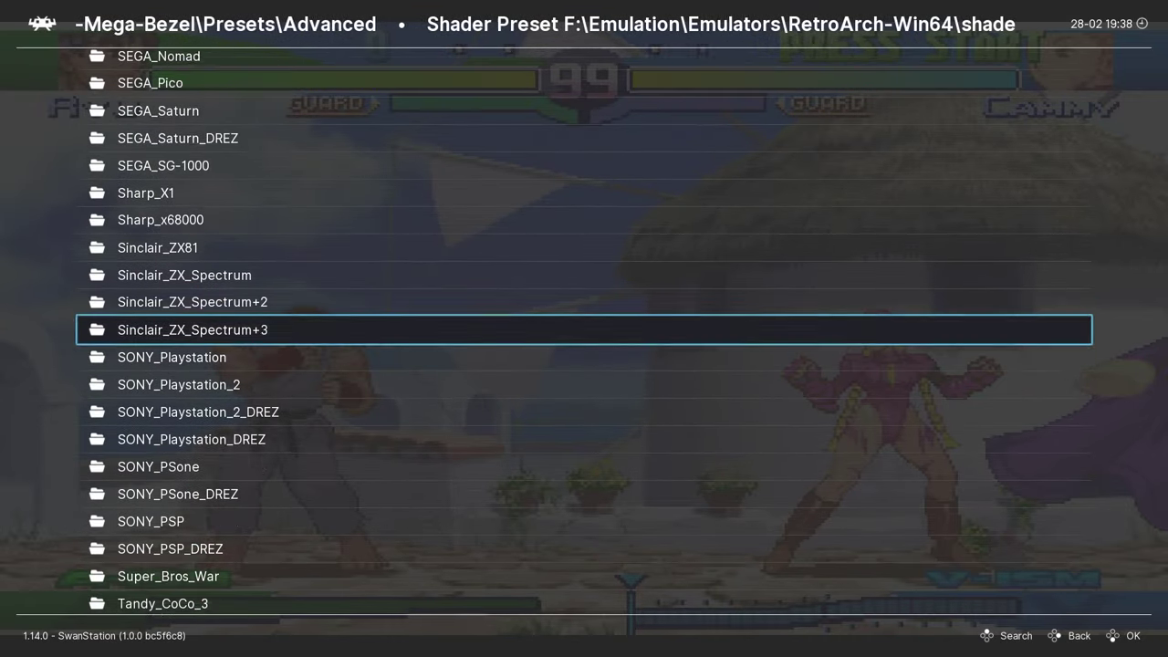
key("Return")
key("Down")
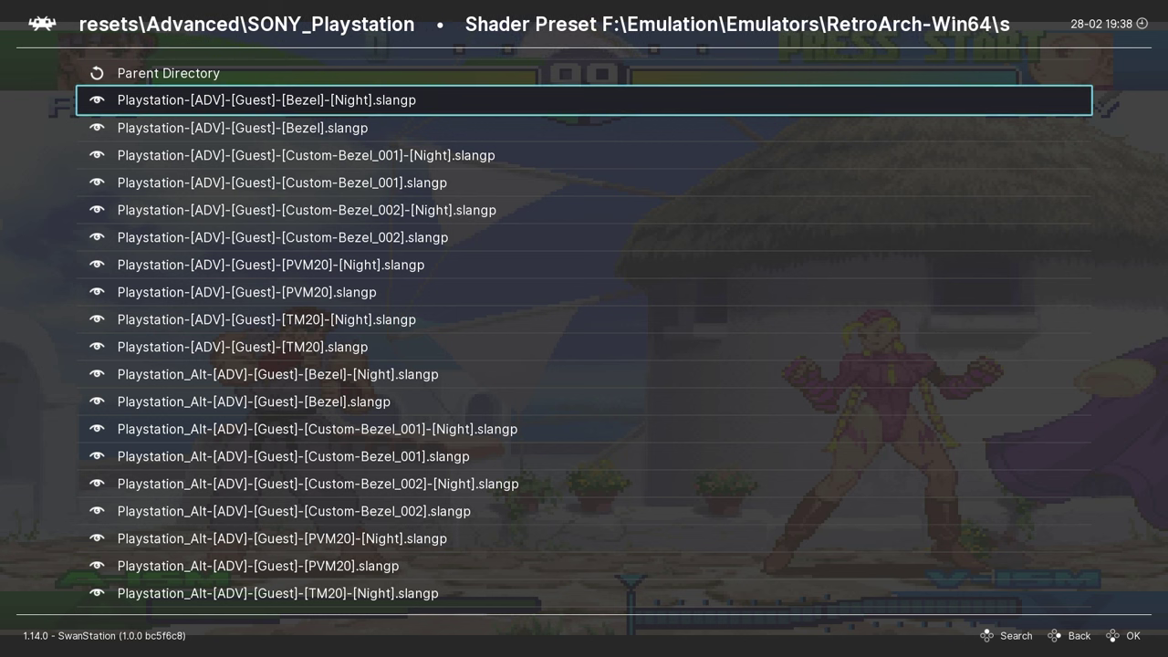
key("Down")
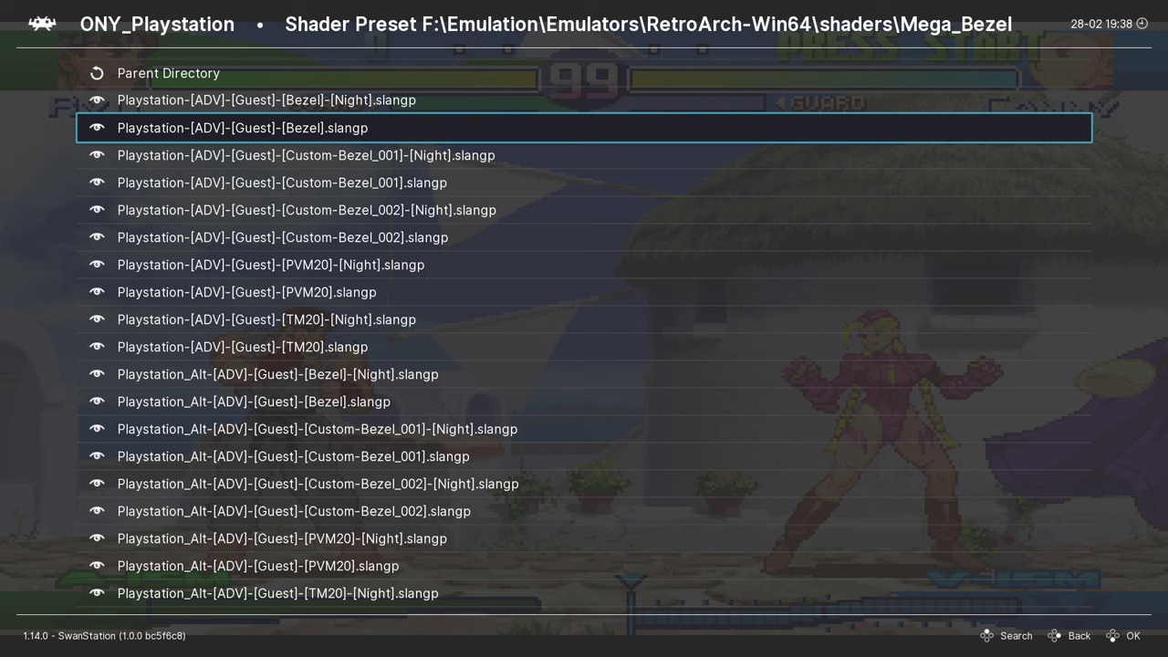
key("Return")
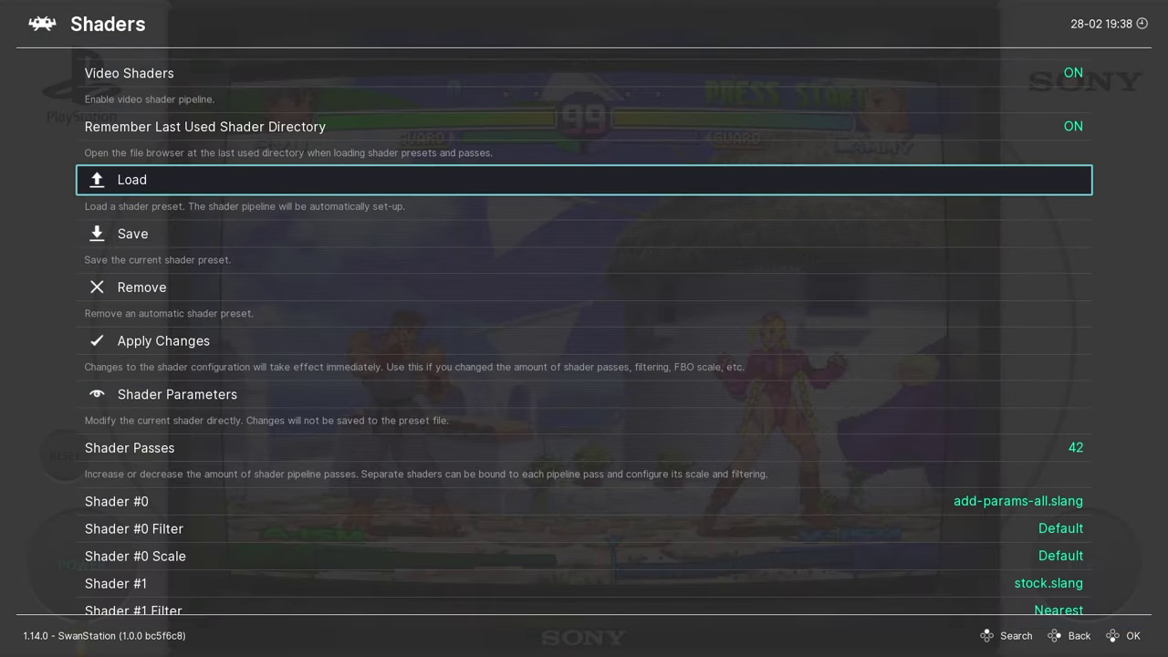
Look over the options for saving the current shader, including Save Core Preset, and return to the shader settings
key("Down")
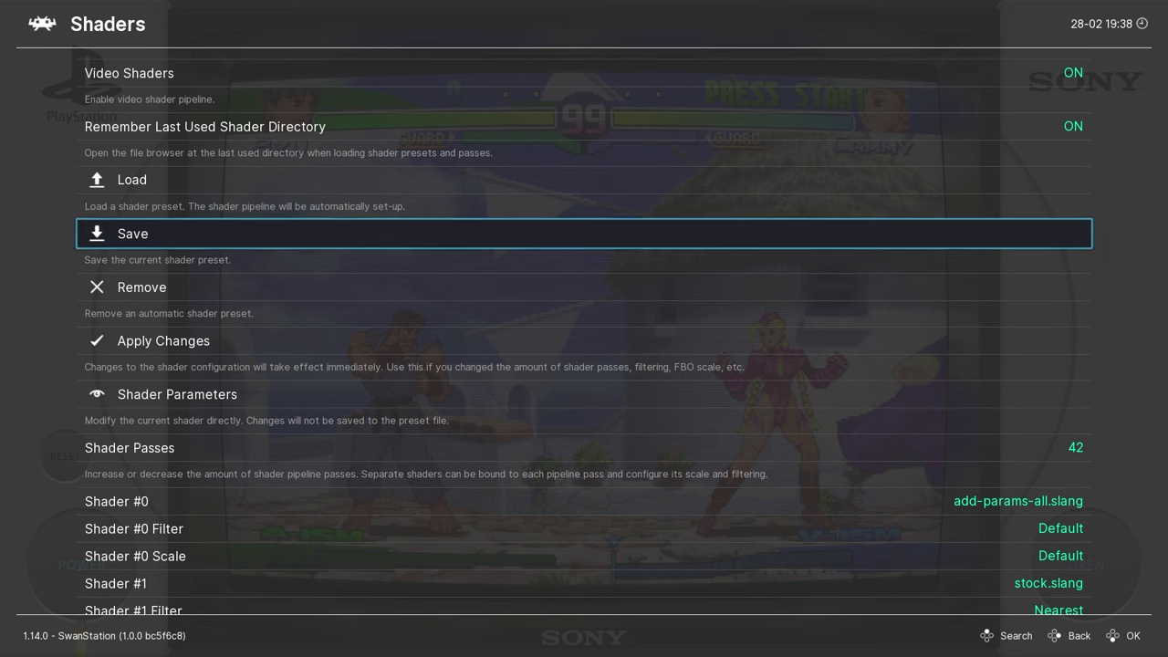
key("Return")
key("Down")
key("Down")
key("Down")
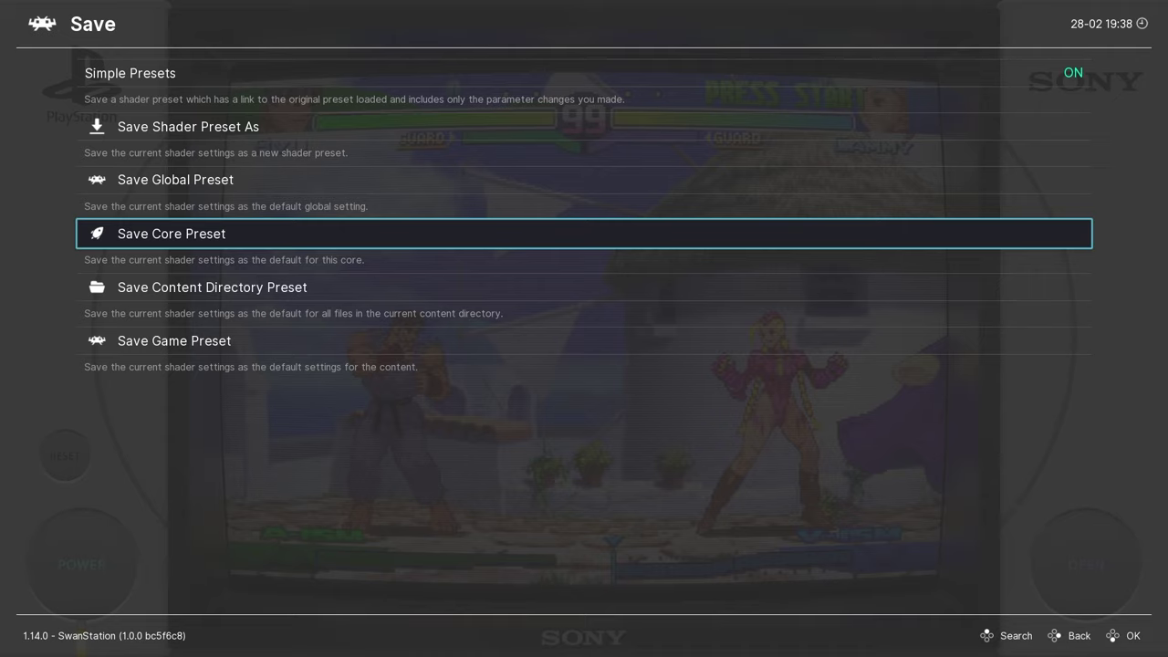
key("Up")
key("Up")
key("Up")
key("BackSpace")
key("BackSpace")
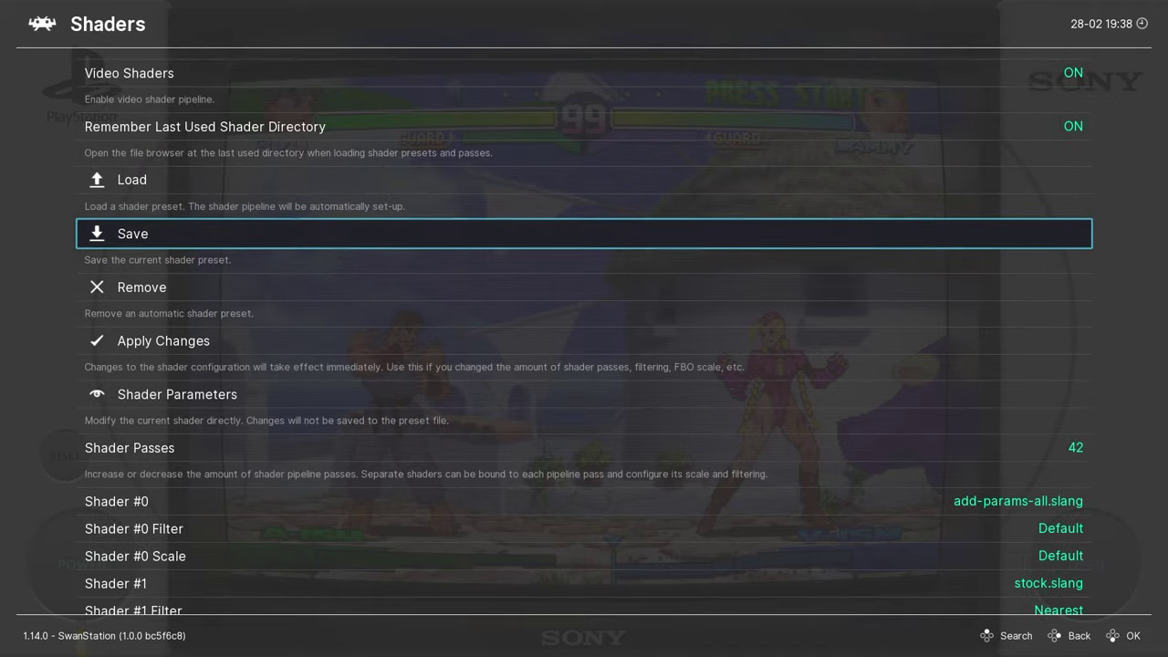
Return to the Street Fighter Alpha 3 match and play it to view the PlayStation bezel shader
key("Down")
key("Down")
key("Return")
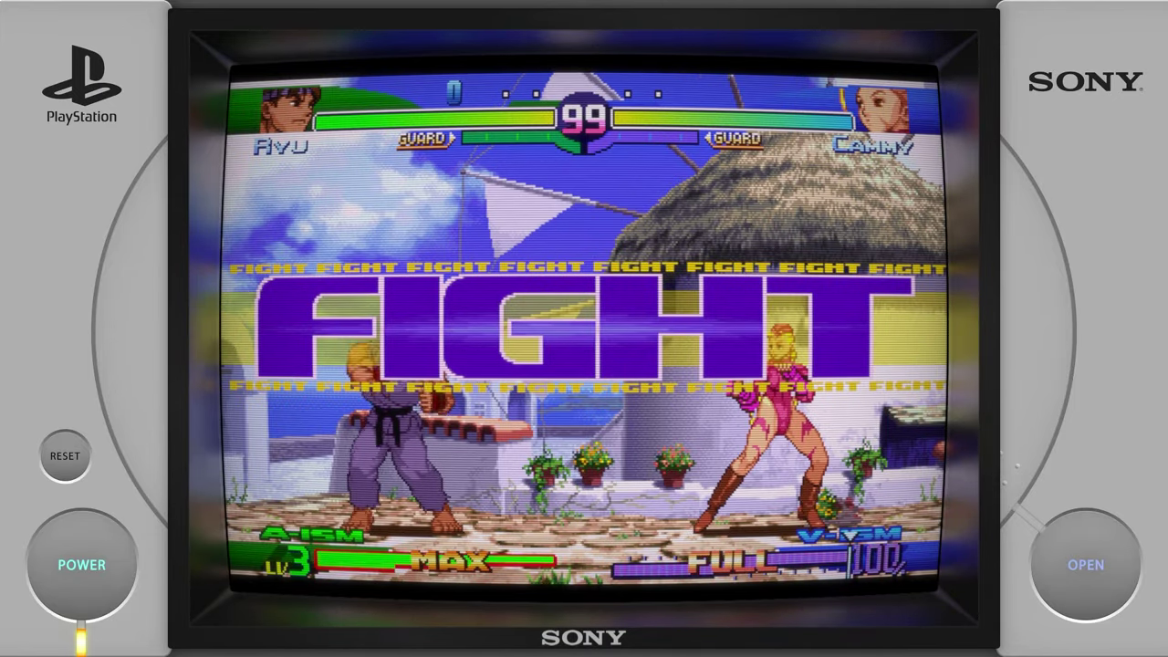
key("Down")
key("Right")
key("x")
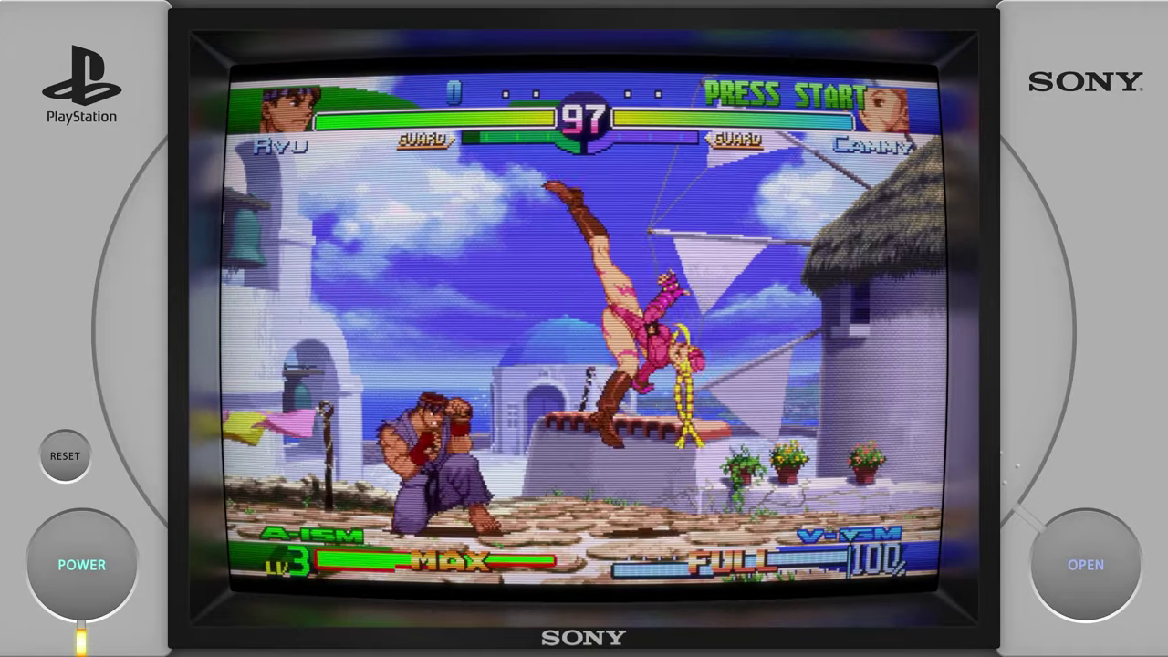
key("c")
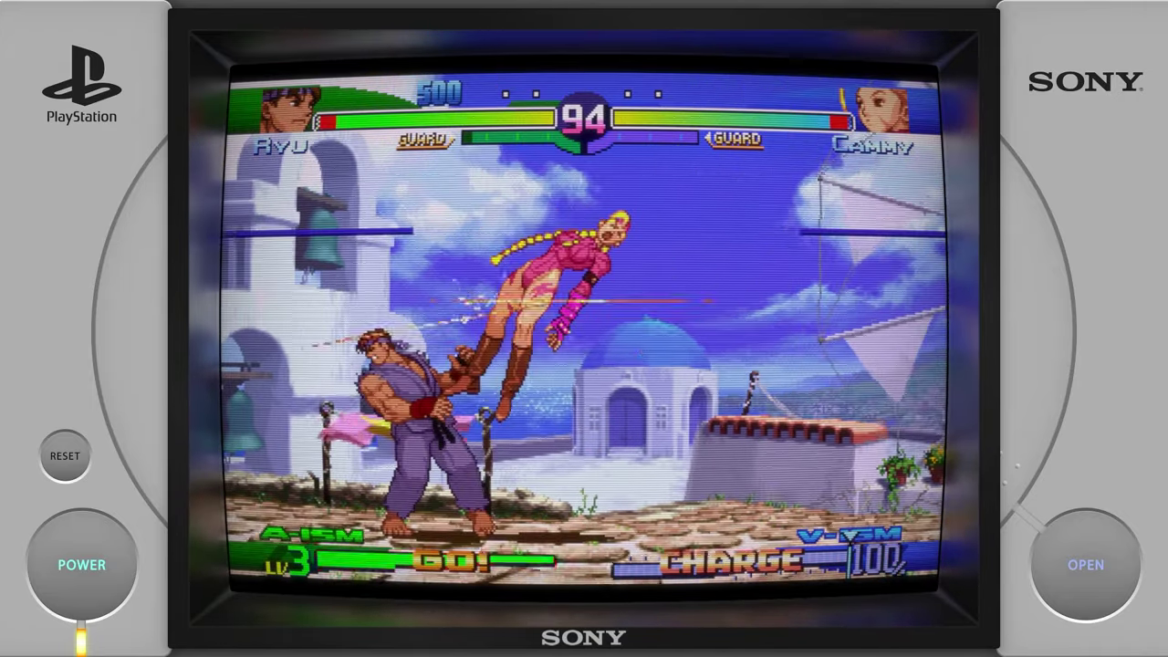
key("x")
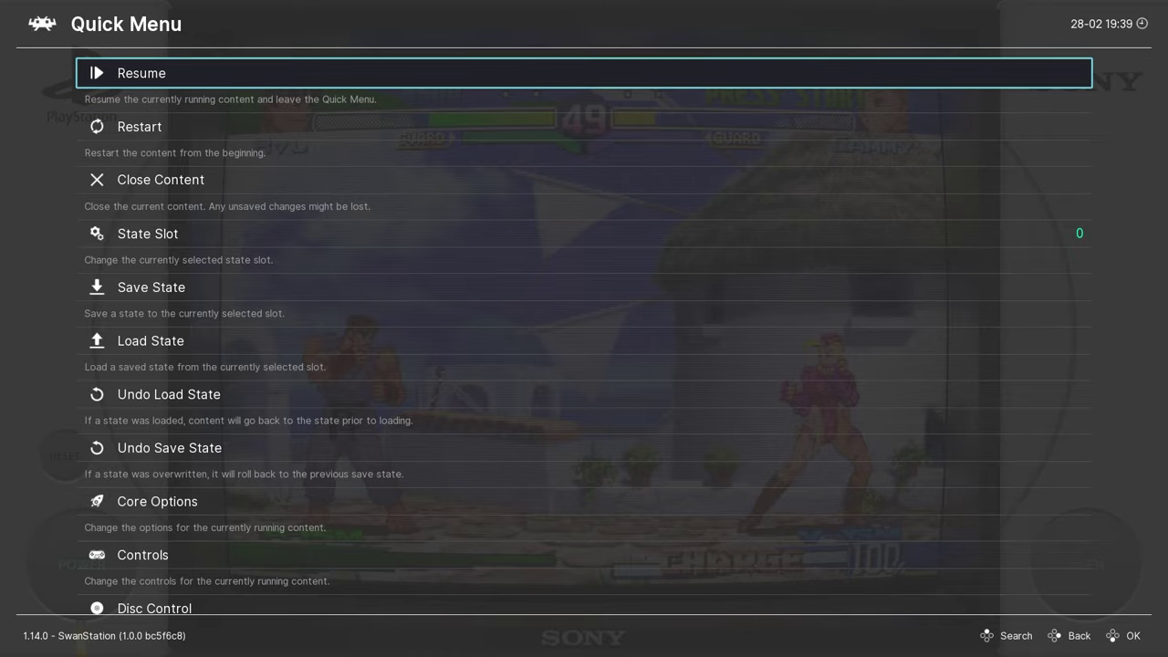
Open the core options for the running Street Fighter Alpha 3 game
key("Down")
key("Down")
key("Down")
key("Down")
key("Down")
key("Down")
key("Down")
key("Down")
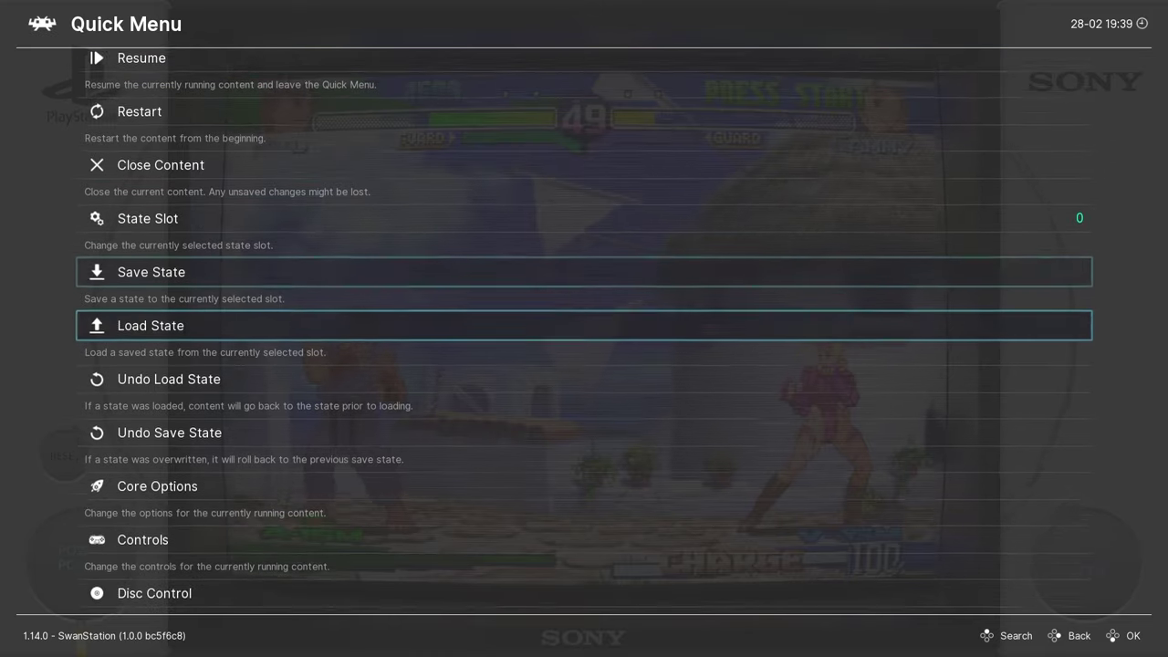
key("Return")
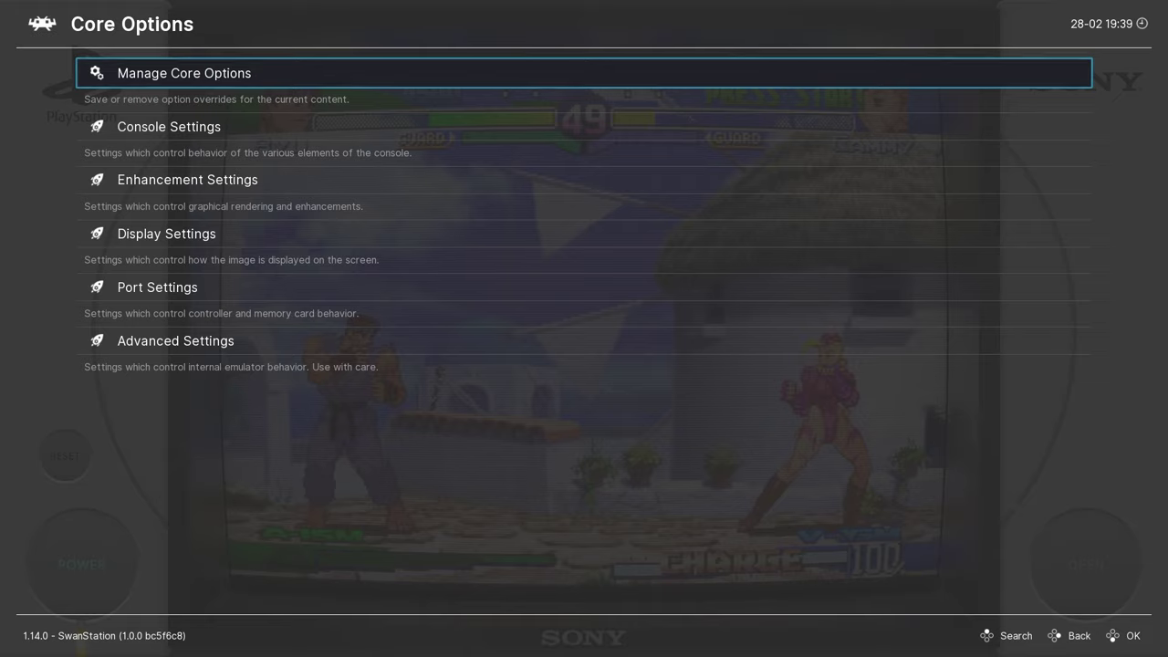
In the core's Enhancement Settings, set the Internal Resolution Scale to 3x (for 720p)
key("Down")
key("Down")
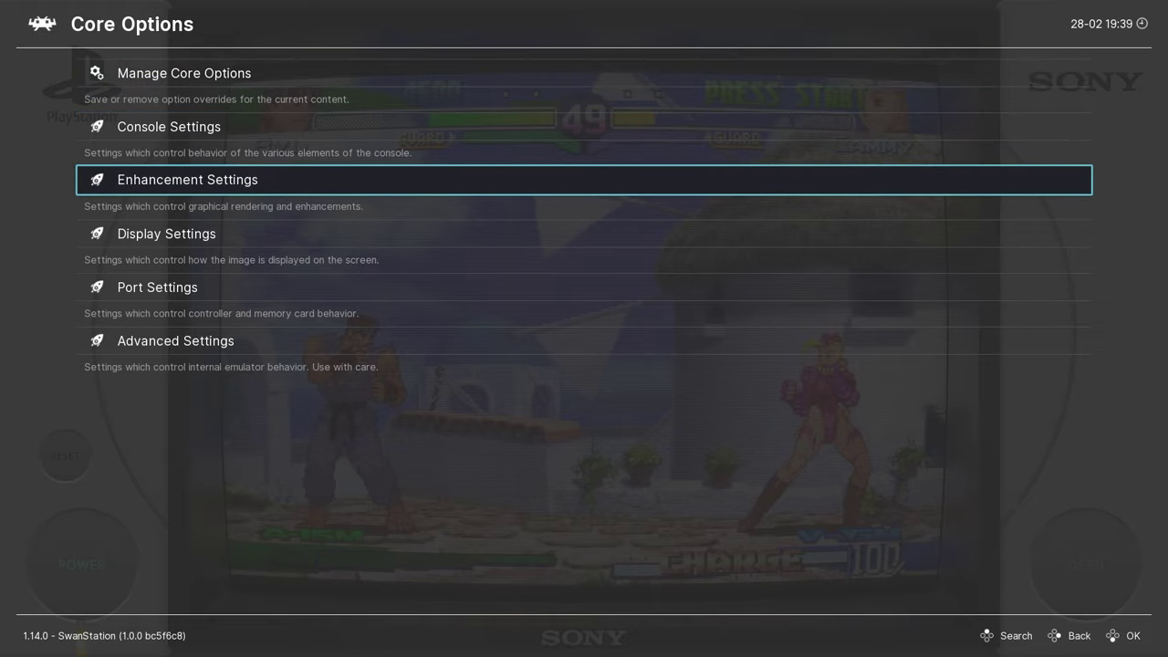
key("Return")
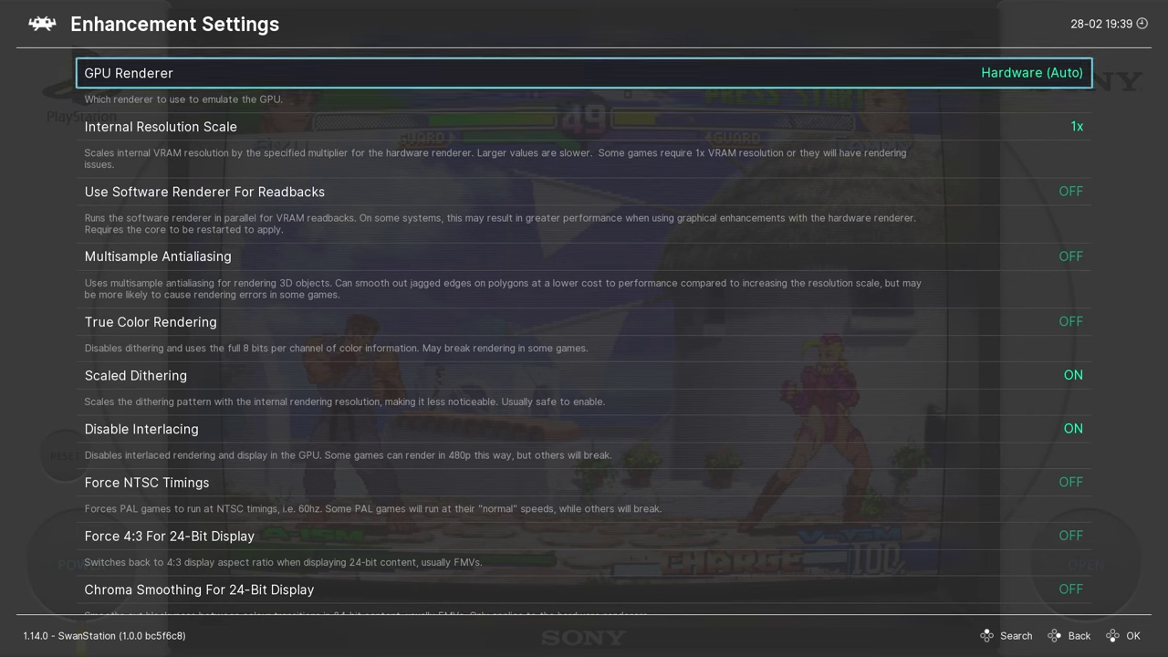
key("Down")
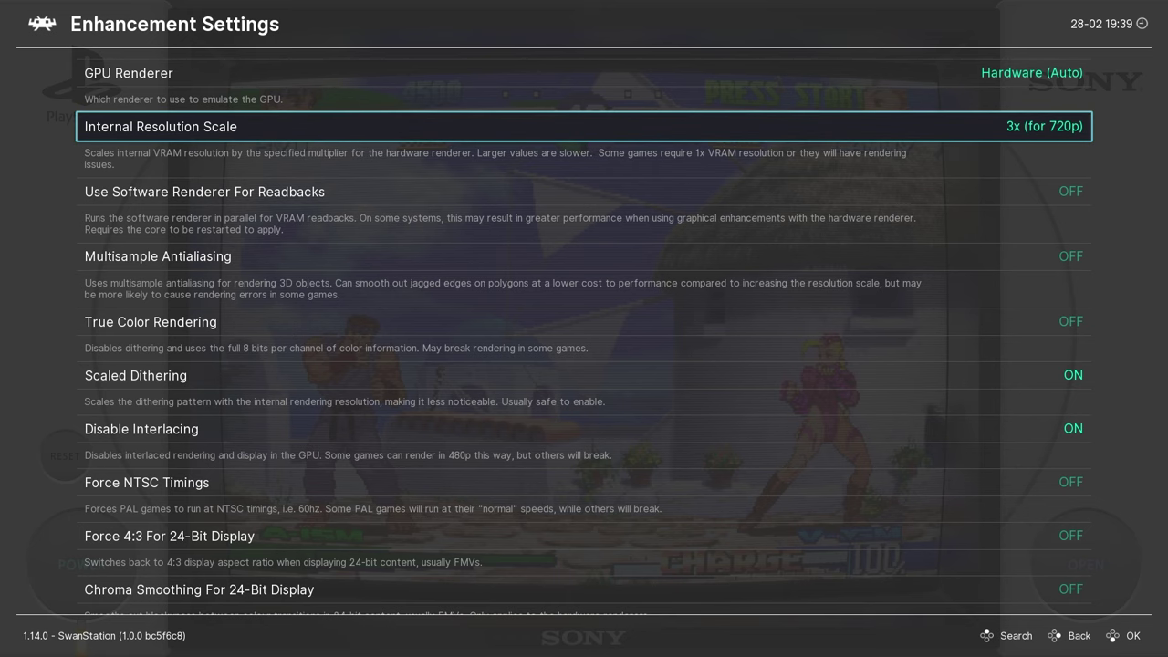
Turn on PGXP Geometry Correction in the Enhancement Settings
key("Down")
key("Down")
key("Down")
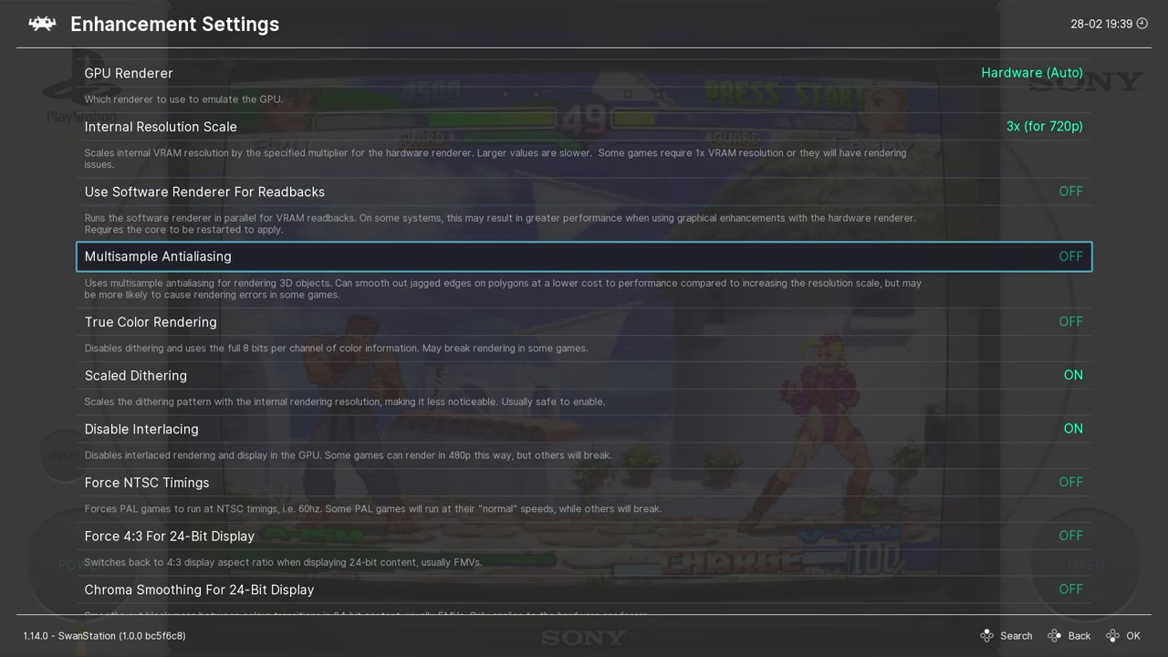
key("Down")
key("Down")
key("Down")
key("Down")
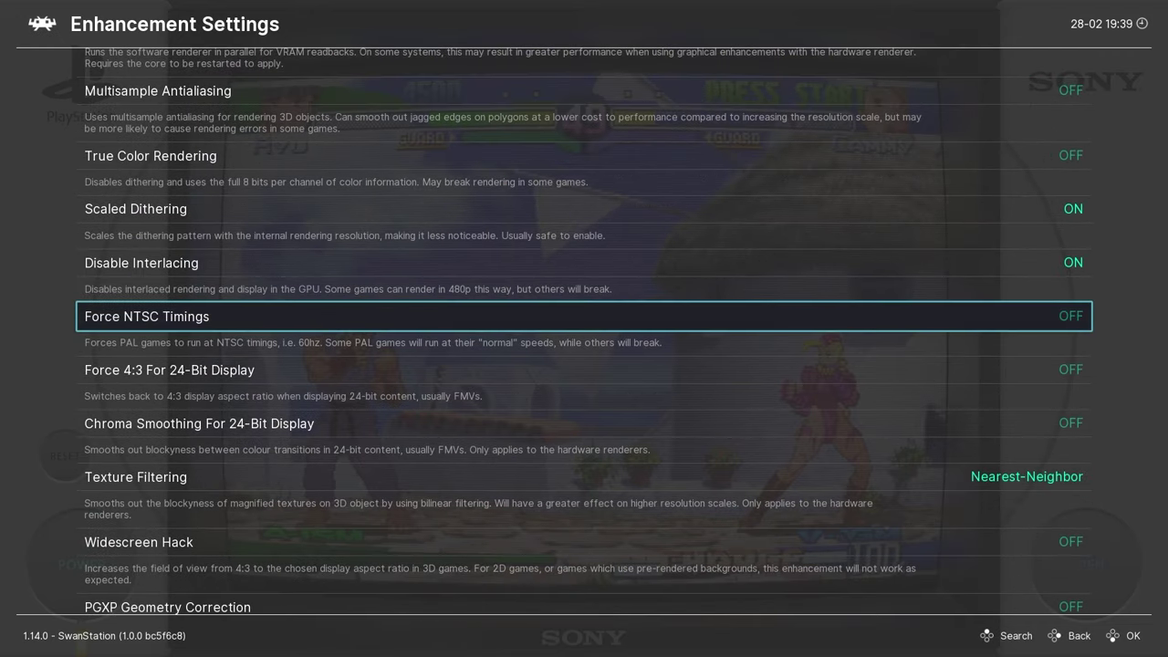
key("Down")
key("Down")
key("Down")
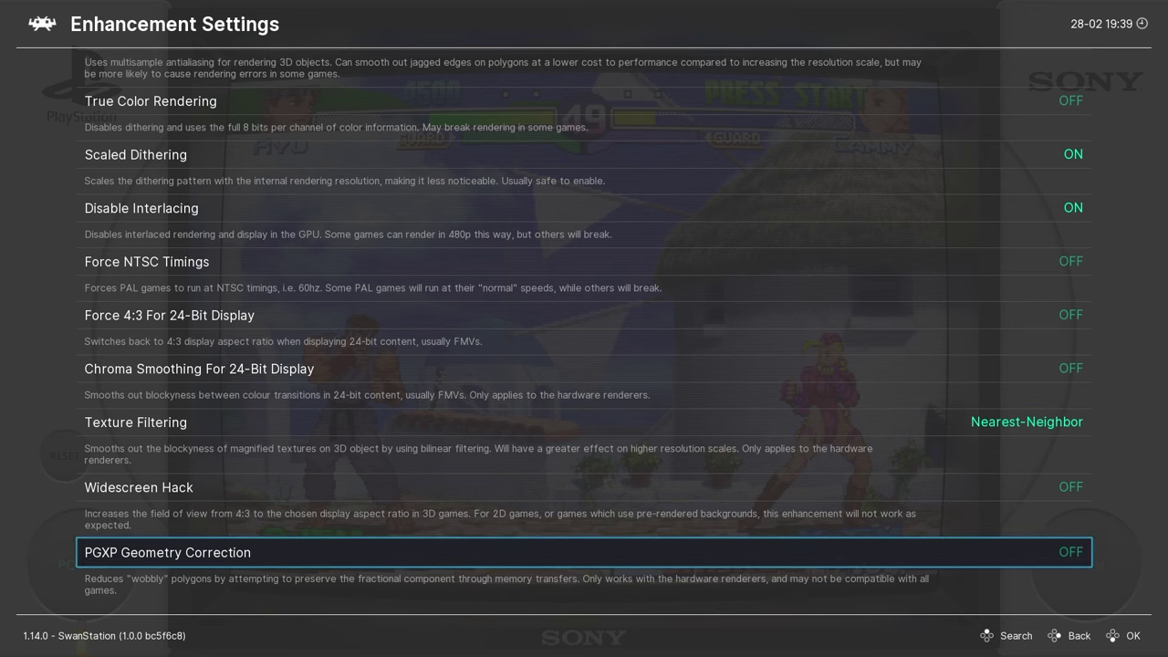
key("Return")
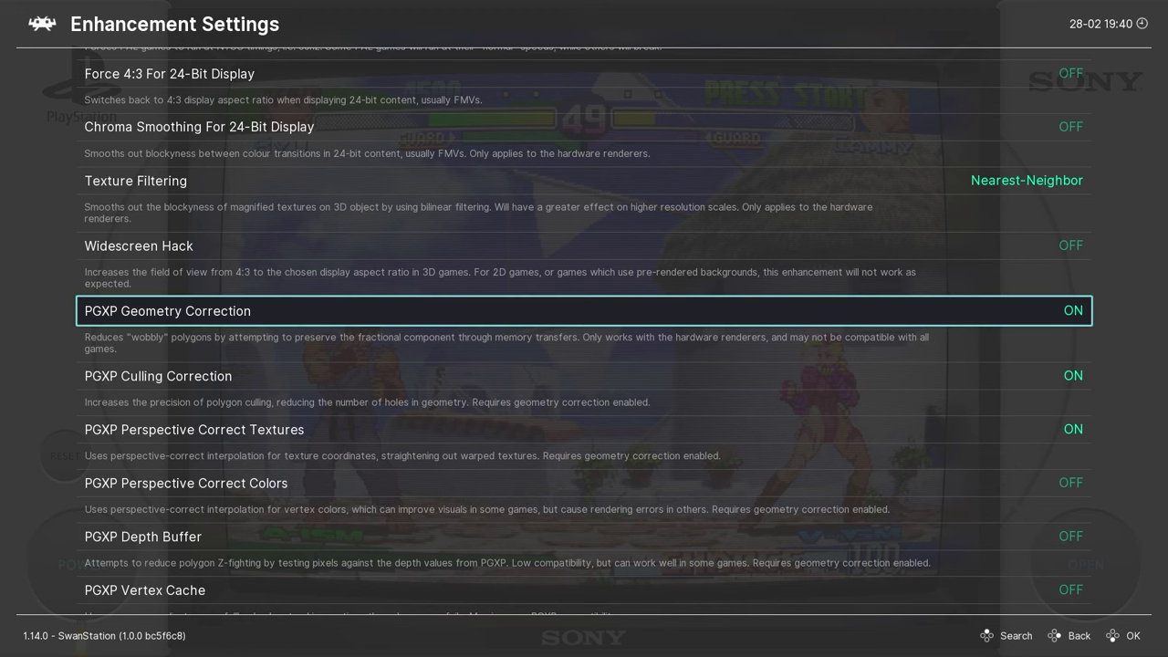
Turn on PGXP Vertex Cache and return to the Street Fighter Alpha 3 match
key("Down")
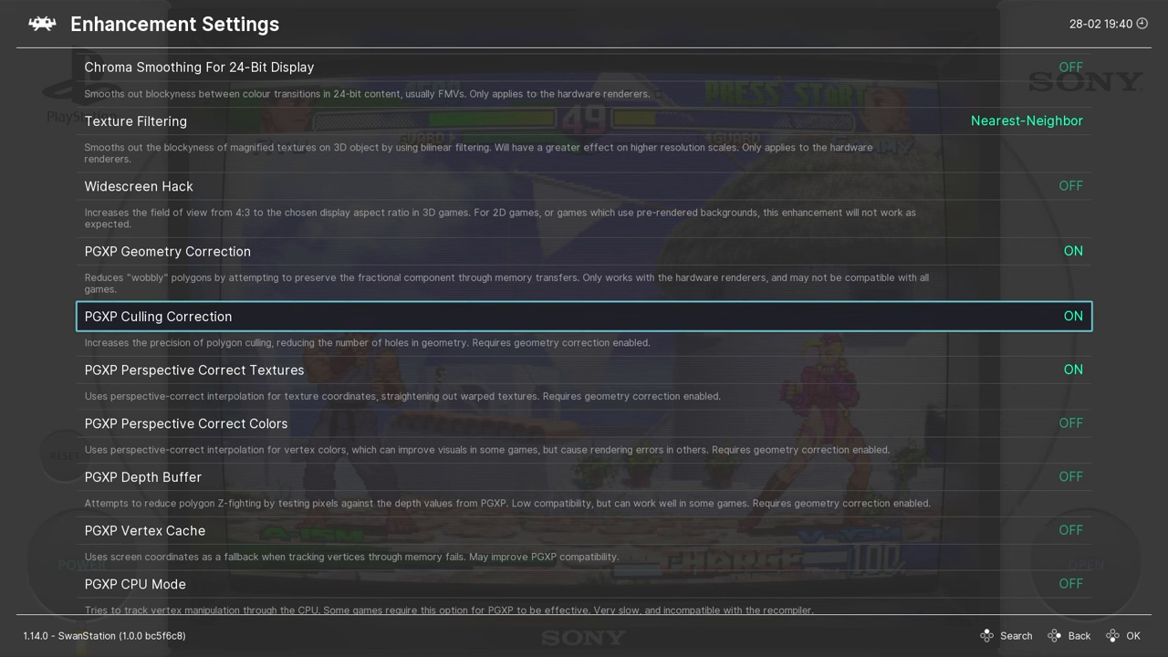
key("Down")
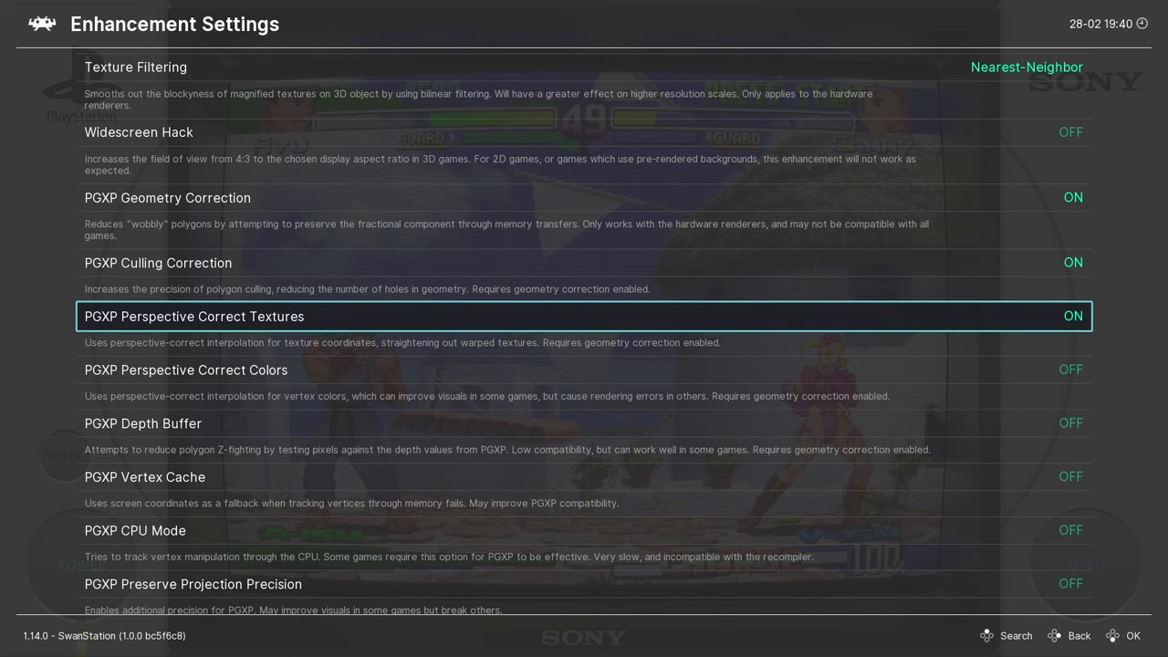
key("Down")
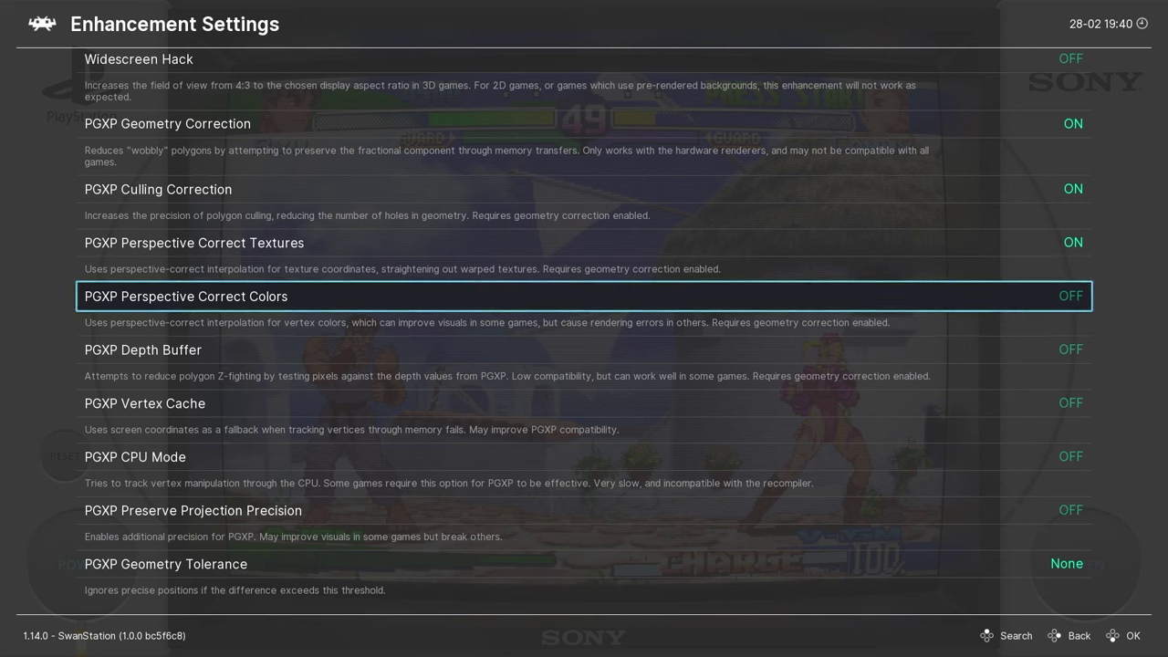
key("Down")
key("Down")
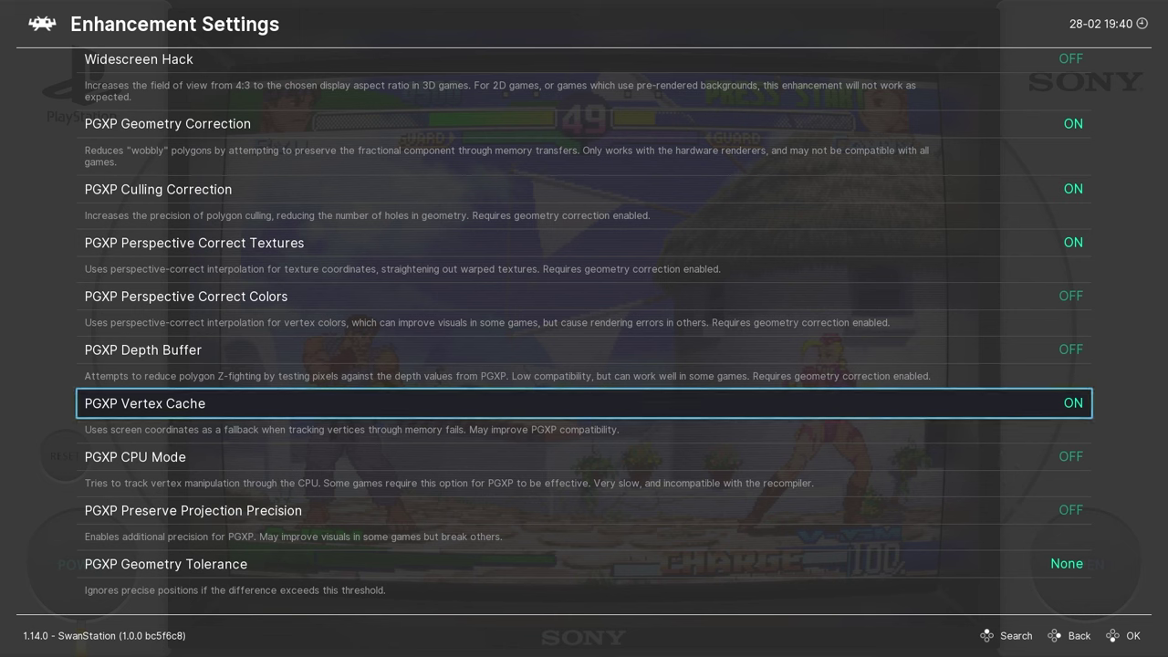
key("Down")
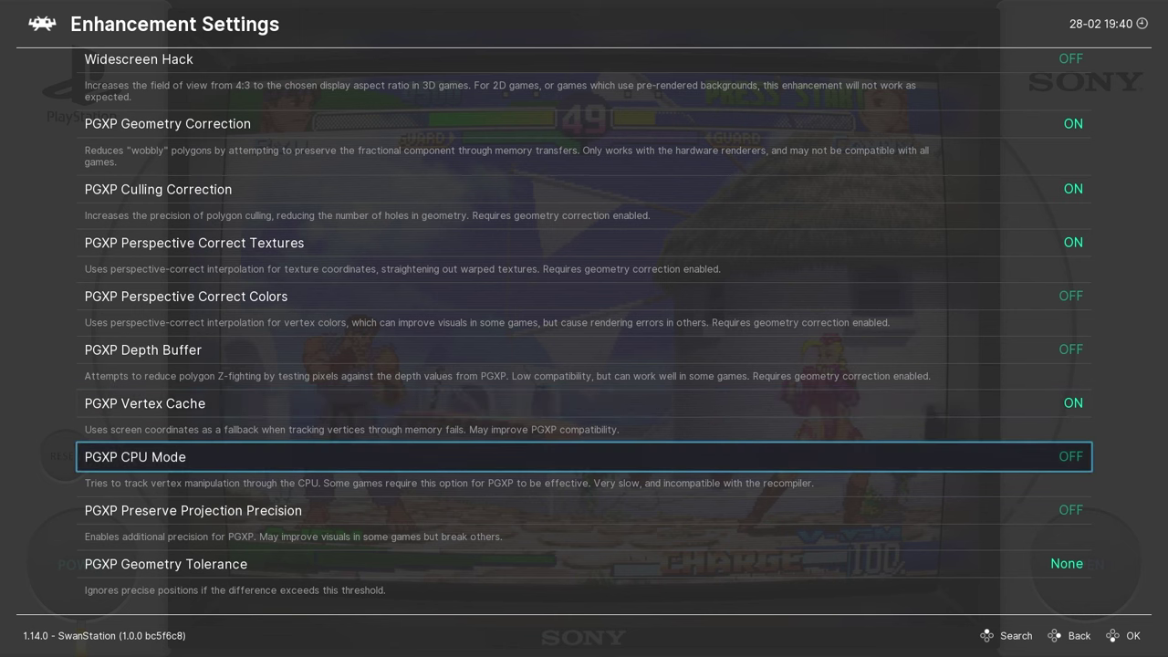
key("F1")
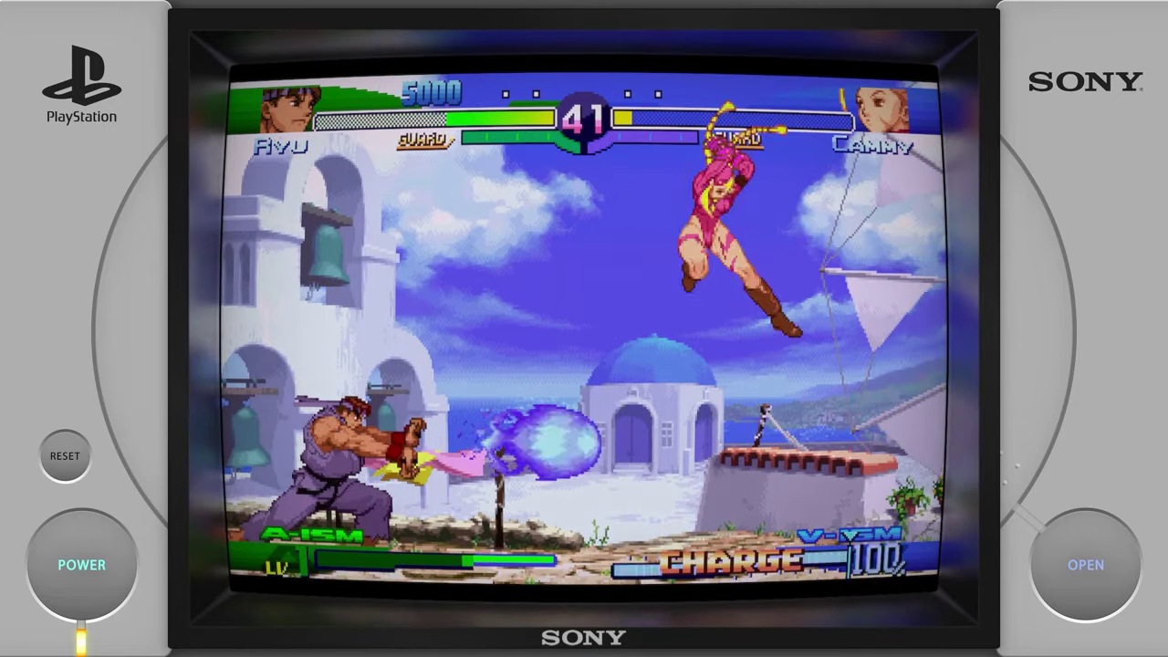